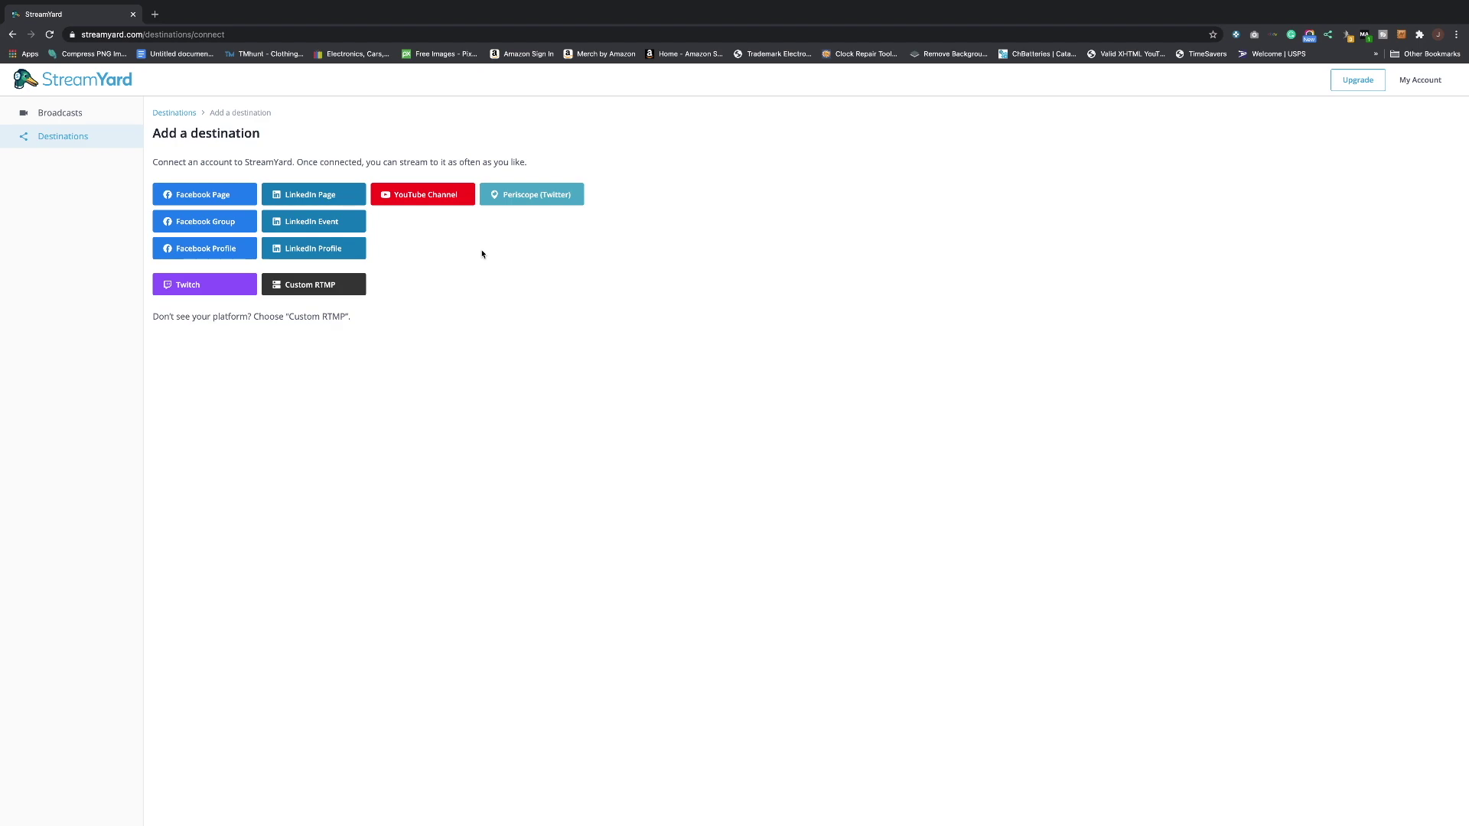
- Start connecting a YouTube channel as a destination, and return to the destination choices without picking an account
click(413, 195)
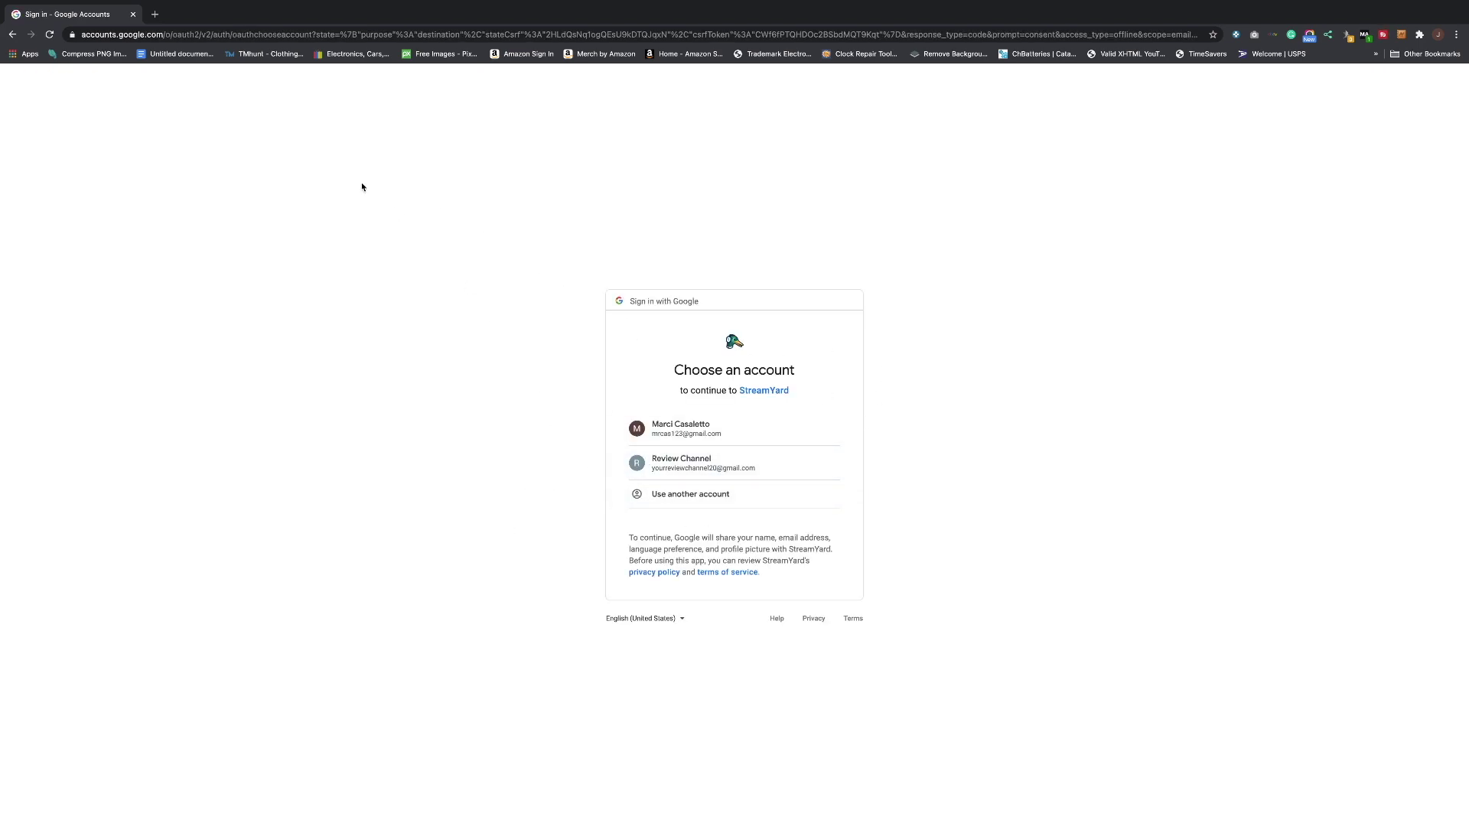
click(12, 34)
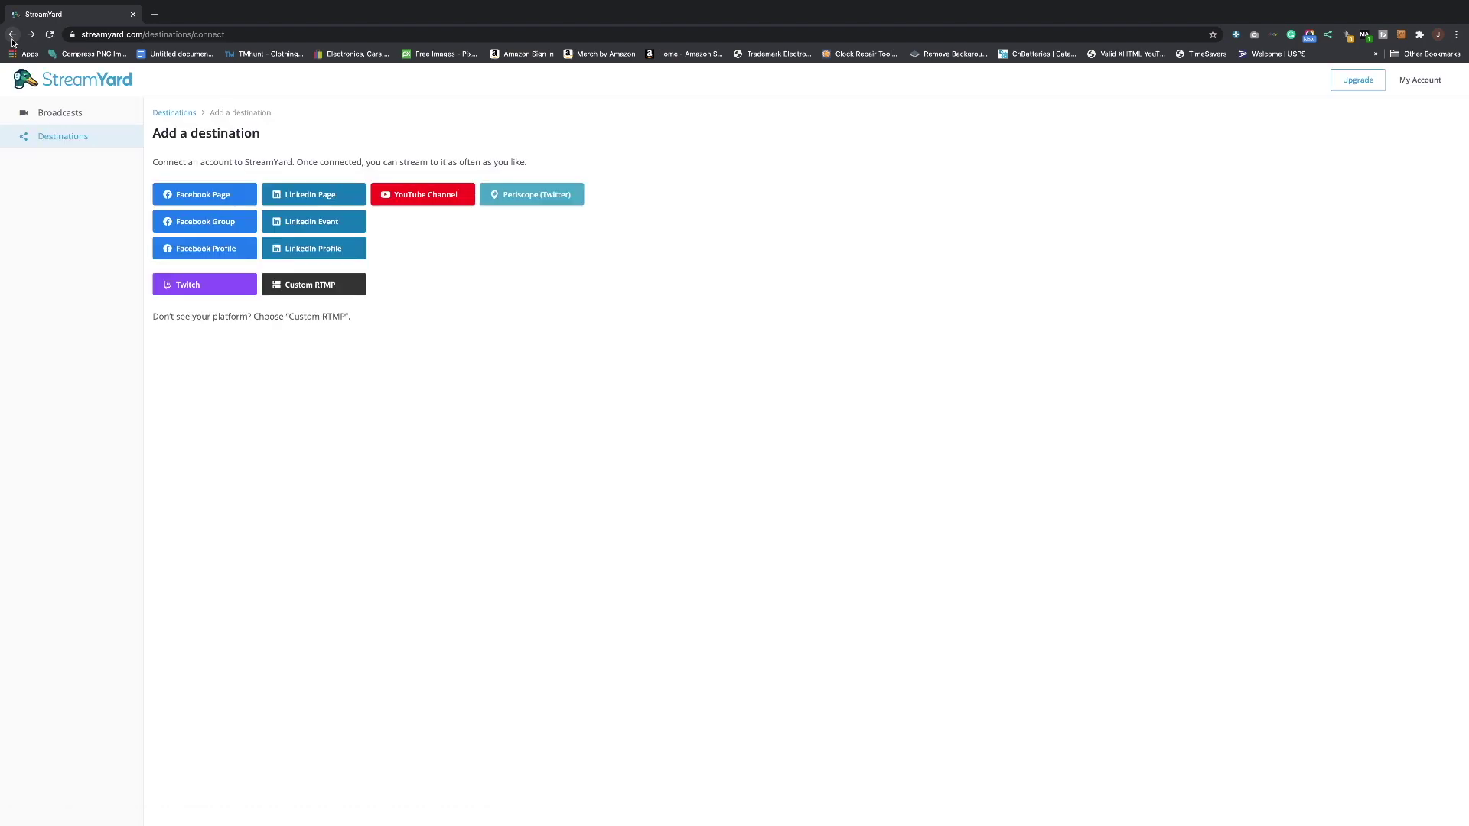
- Set up a new broadcast to the connected YouTube channel with the title "Test" and the description "Test"
click(65, 111)
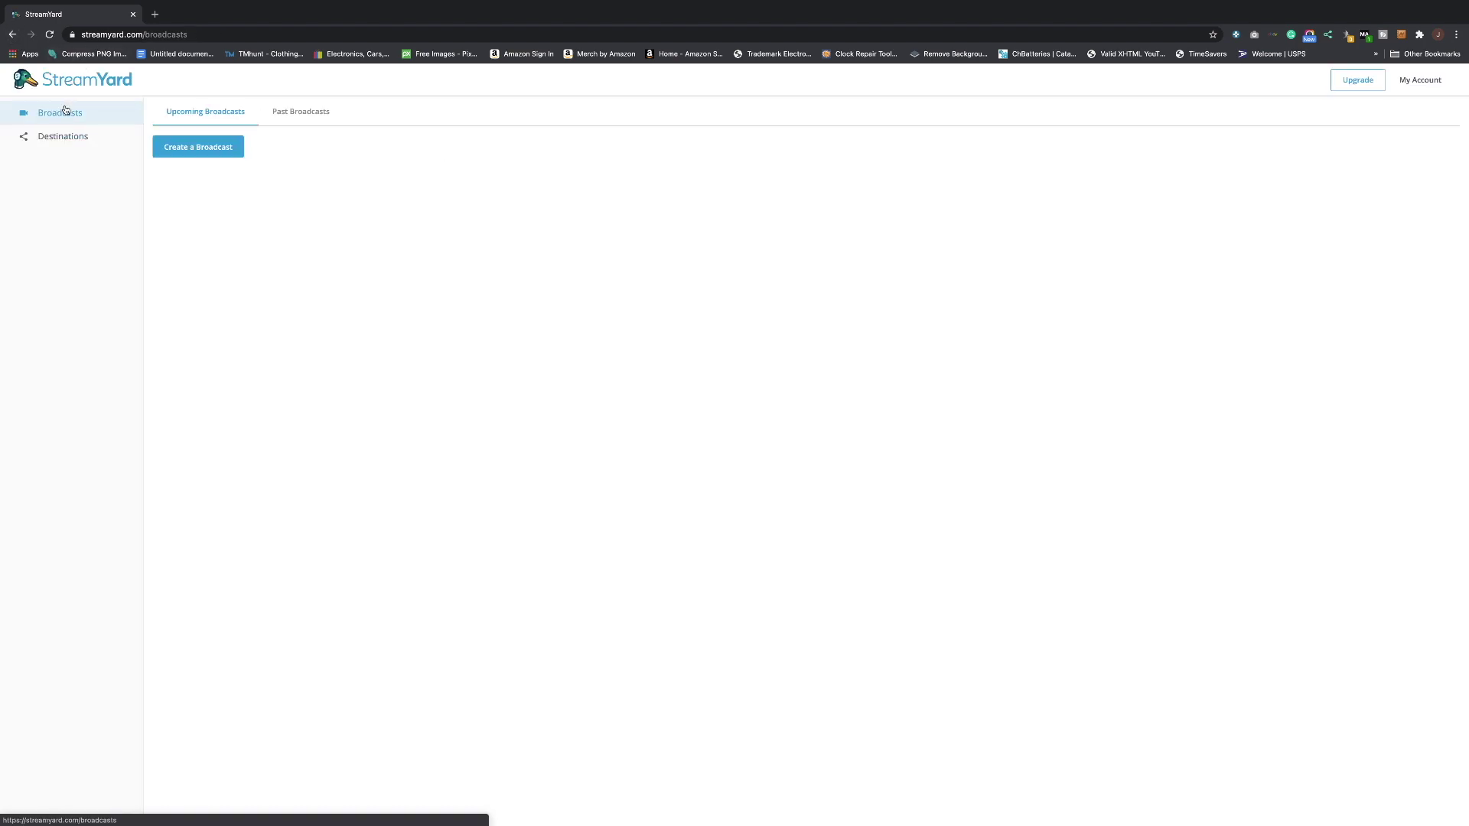
click(194, 153)
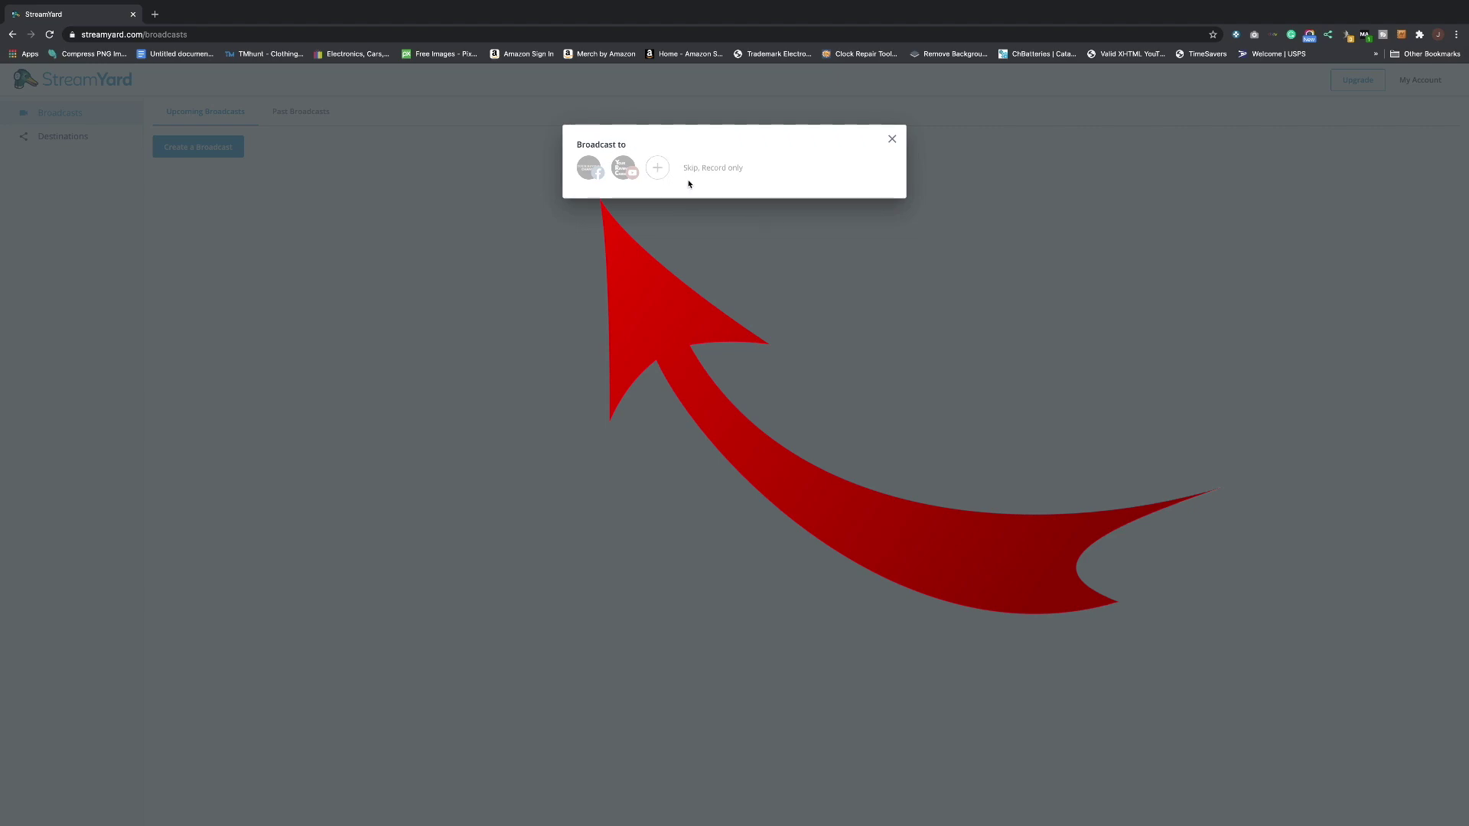
click(621, 175)
click(635, 224)
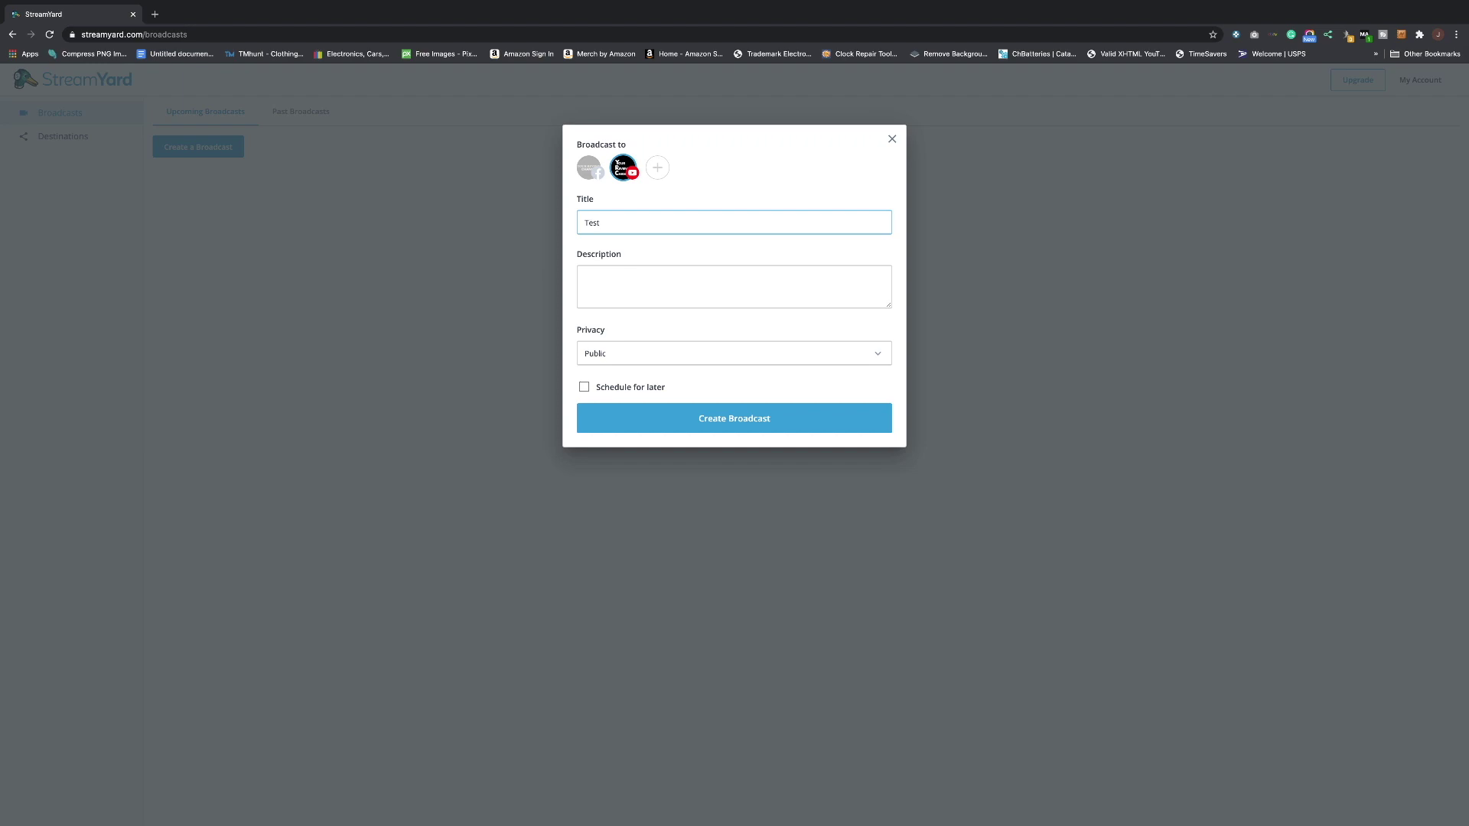
click(623, 281)
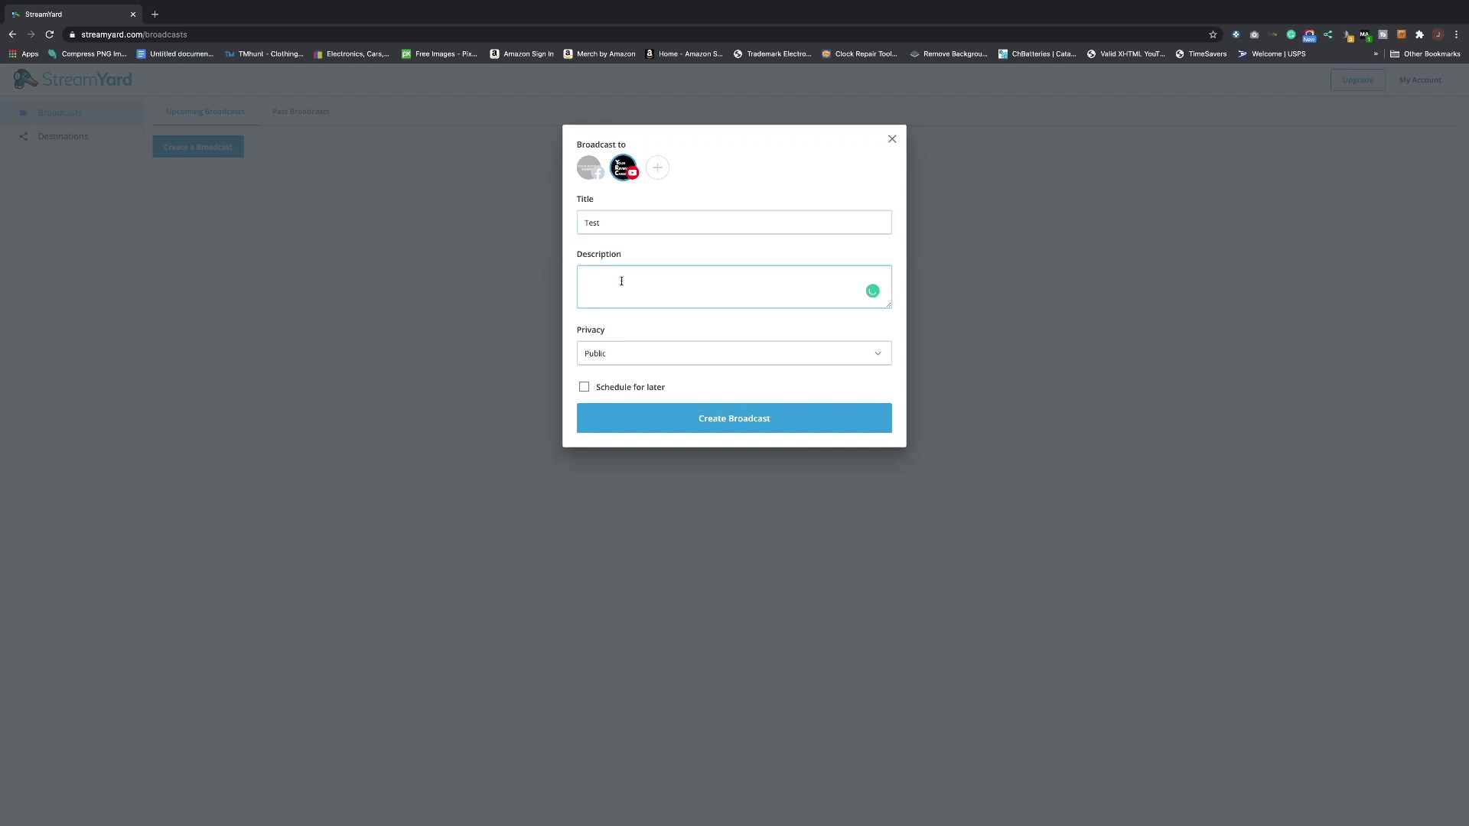
text(Test)
- Set the broadcast's privacy to Unlisted and create the broadcast
click(643, 360)
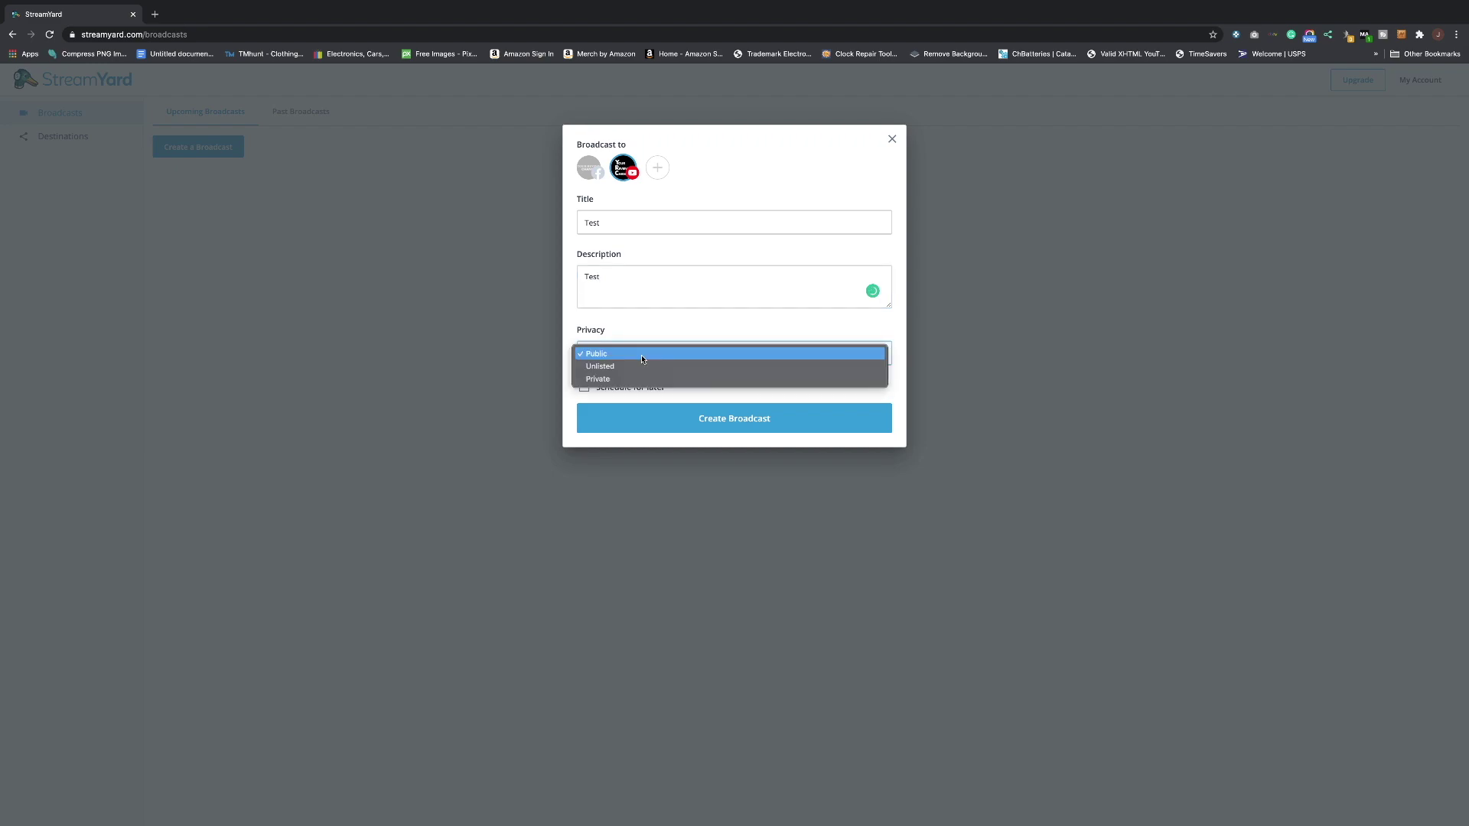
click(641, 362)
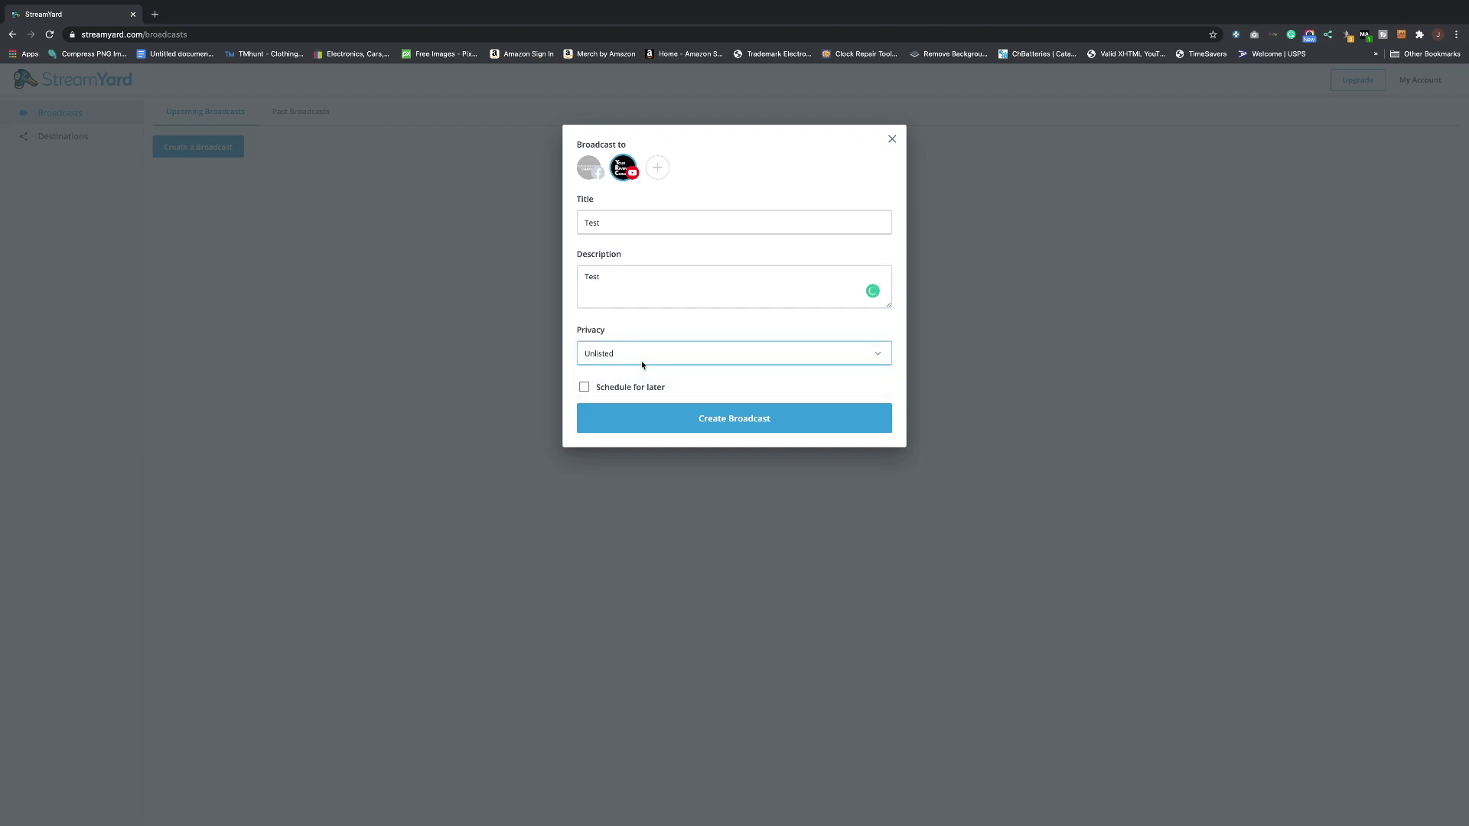
click(757, 419)
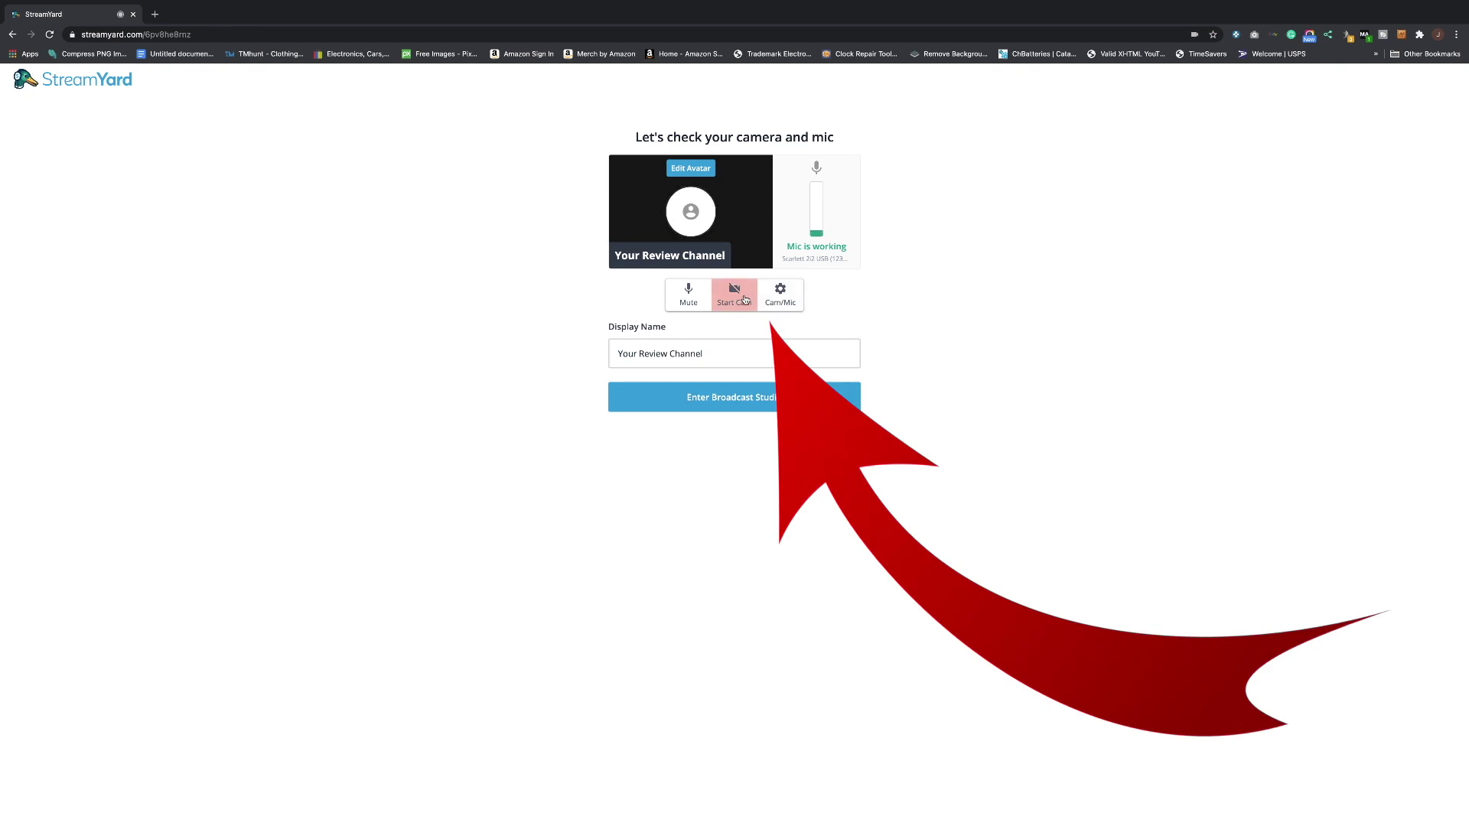
- Review the camera, audio and green screen settings before entering the studio, and close them
click(787, 305)
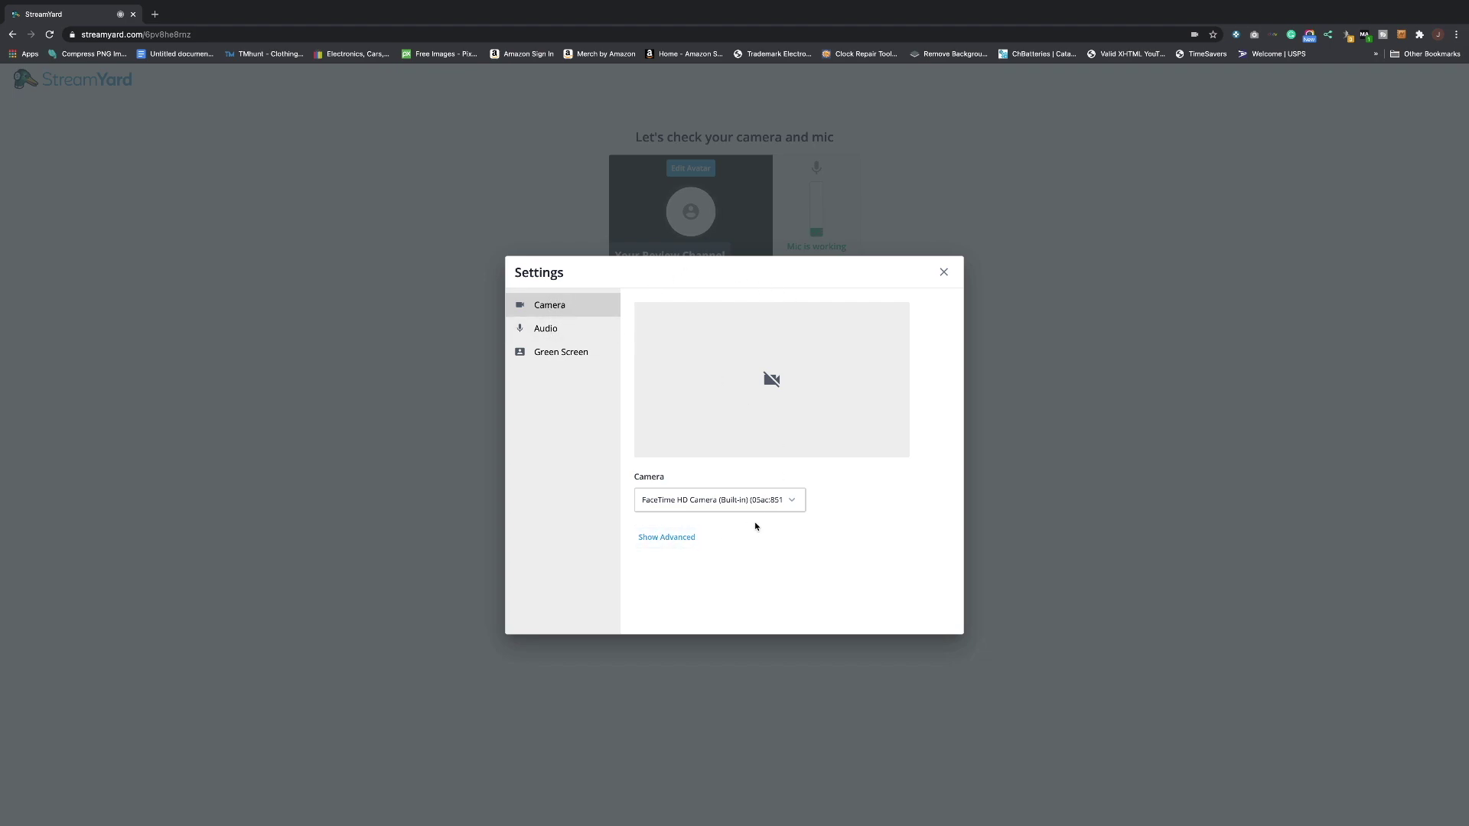
click(547, 329)
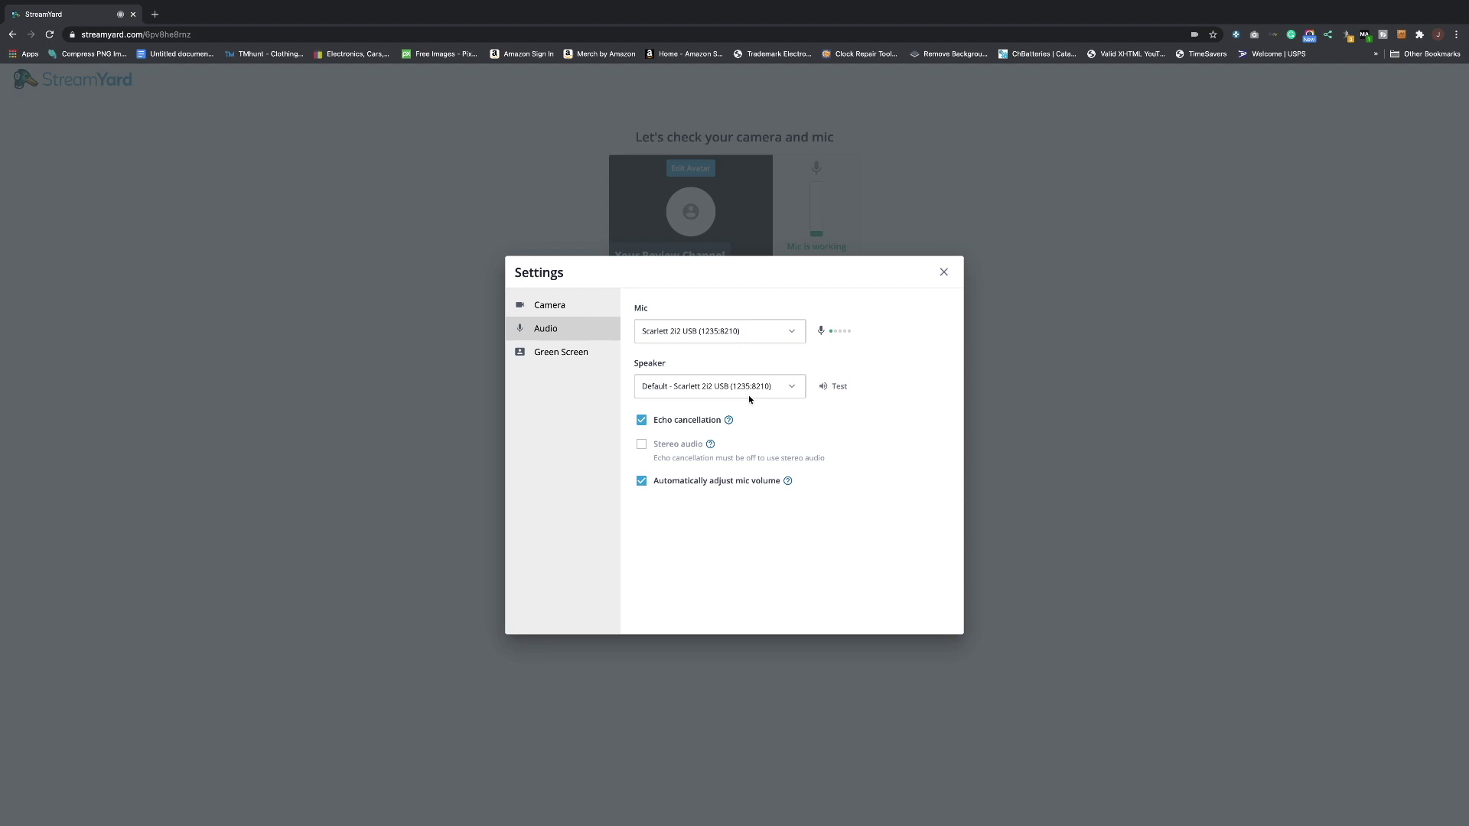
click(562, 358)
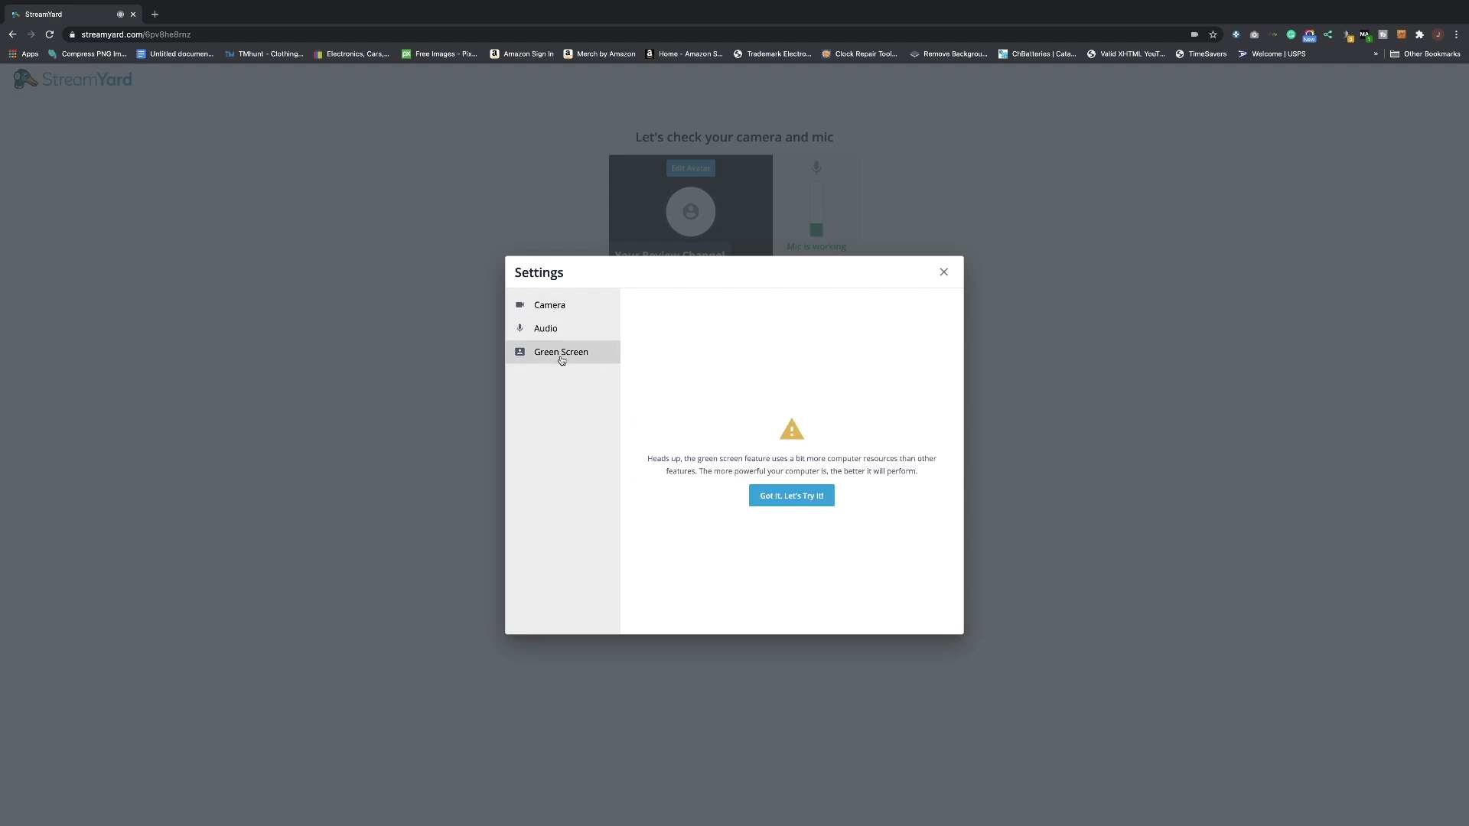
click(566, 306)
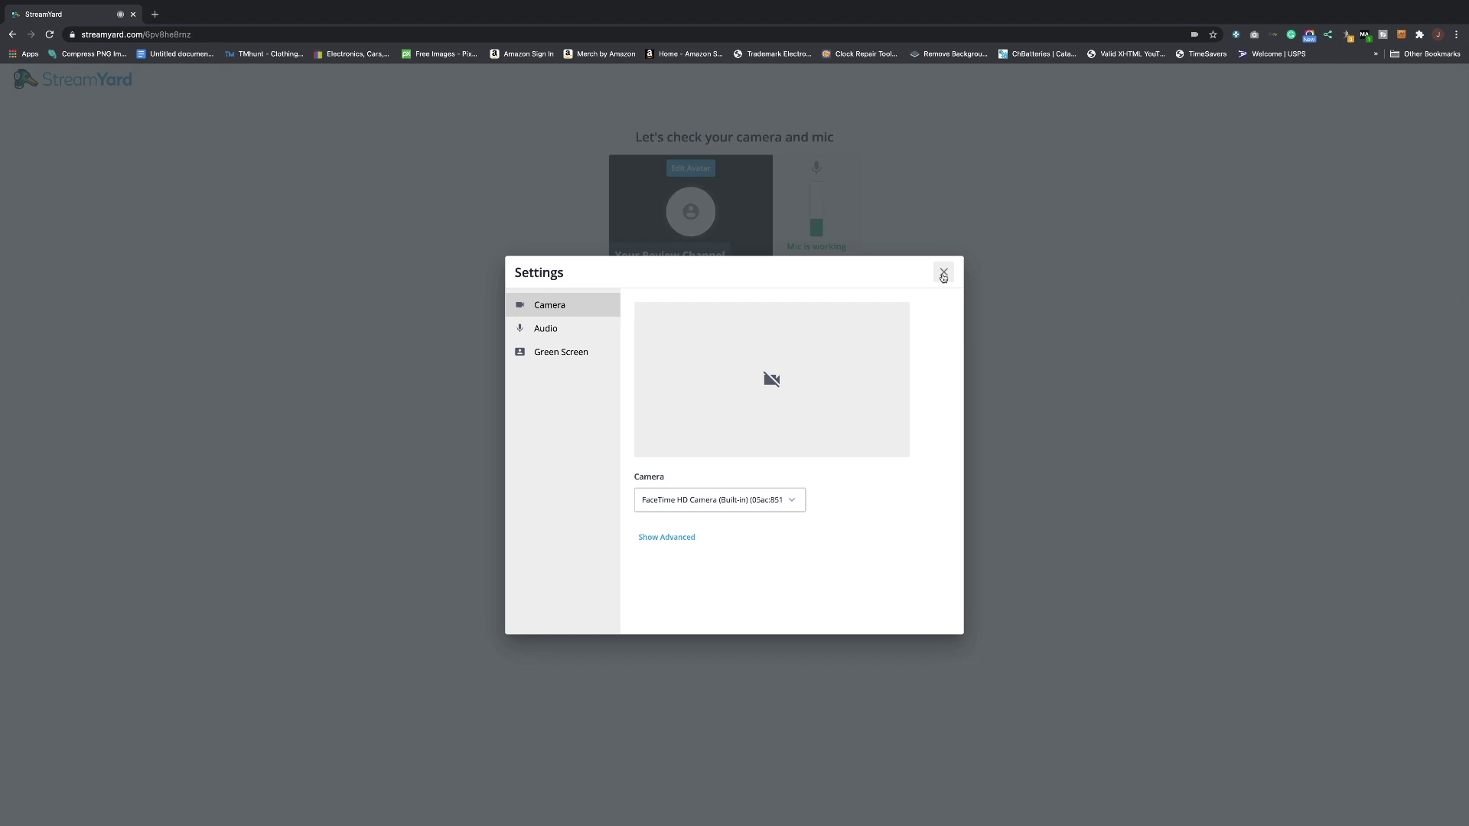
click(547, 329)
click(551, 305)
click(943, 272)
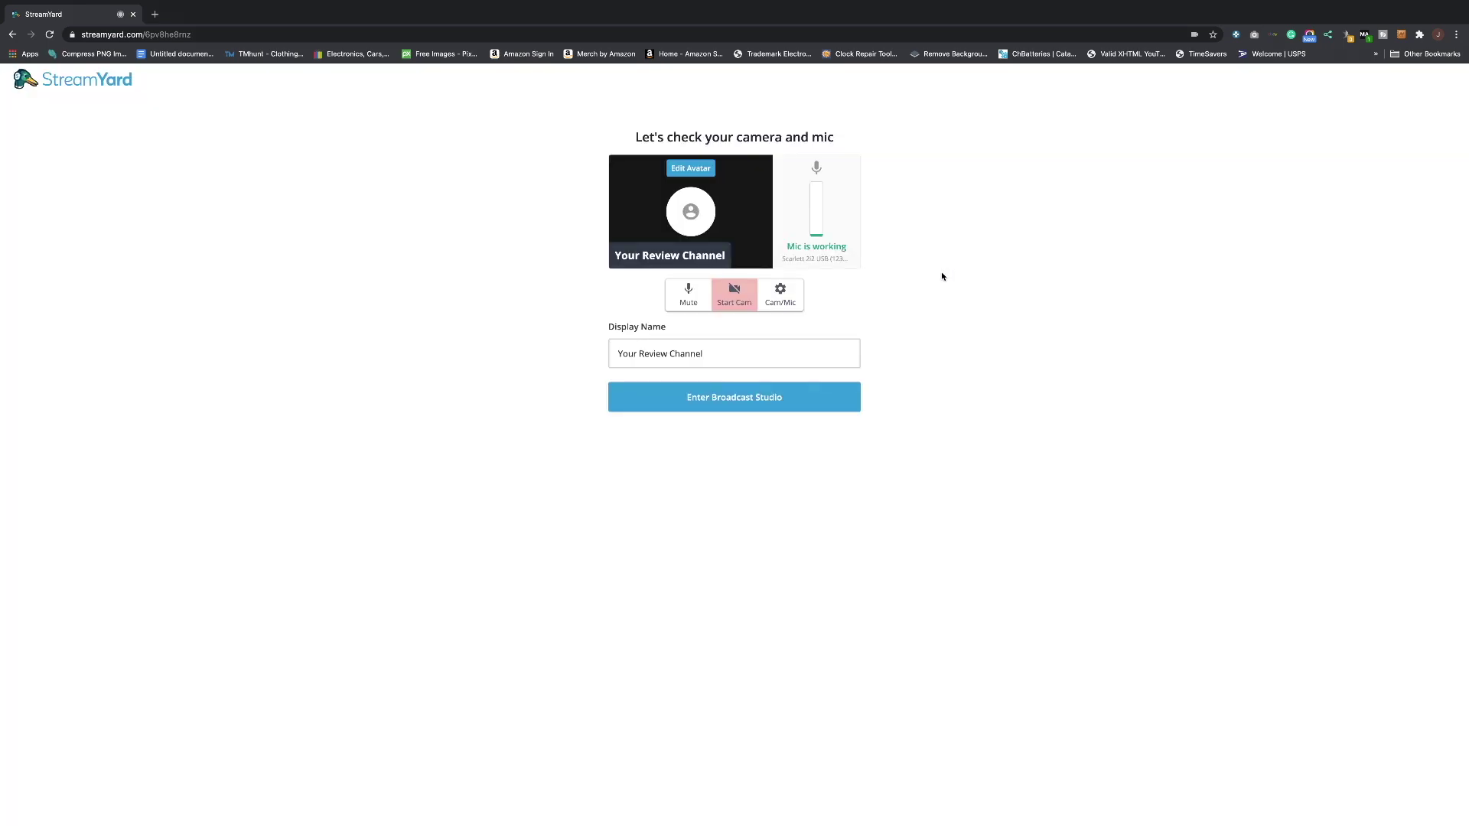
- Enter the broadcast studio and add the Your Review Channel participant to the stream
click(739, 395)
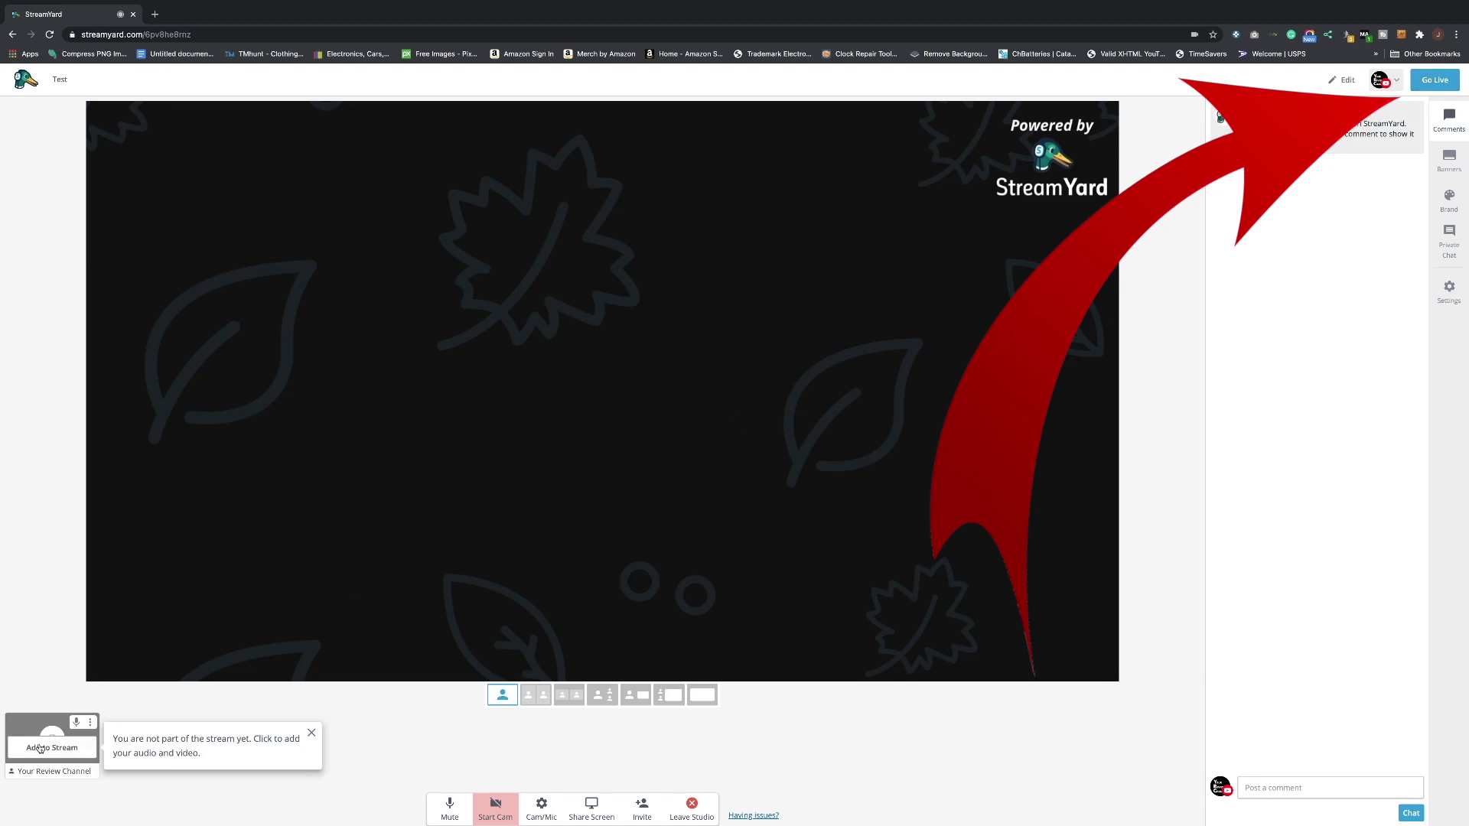
click(52, 743)
mouse_move(52, 756)
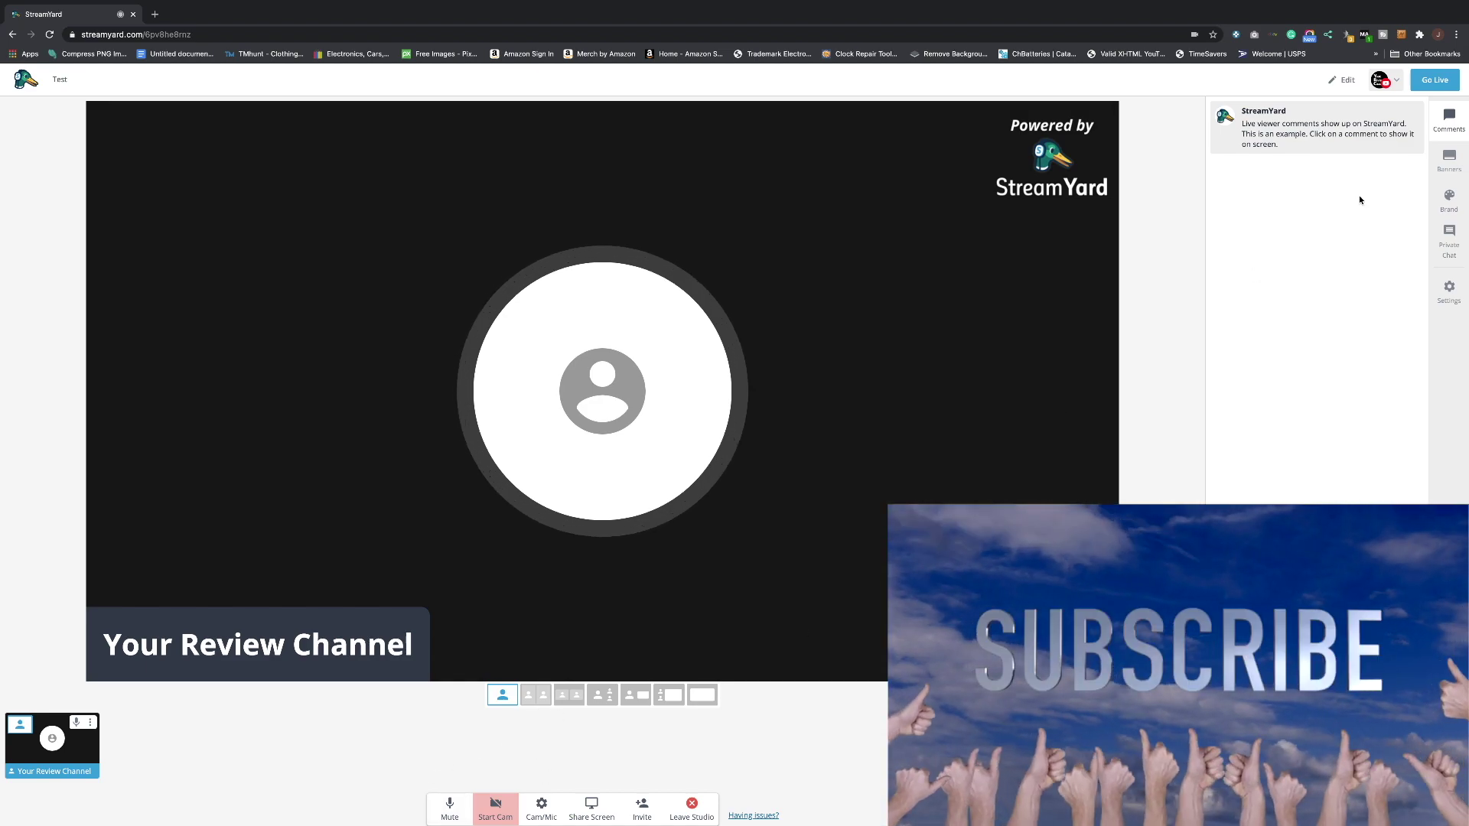
- Look over the studio's general settings and the brand options for color, theme, logo, overlay and background
click(1449, 289)
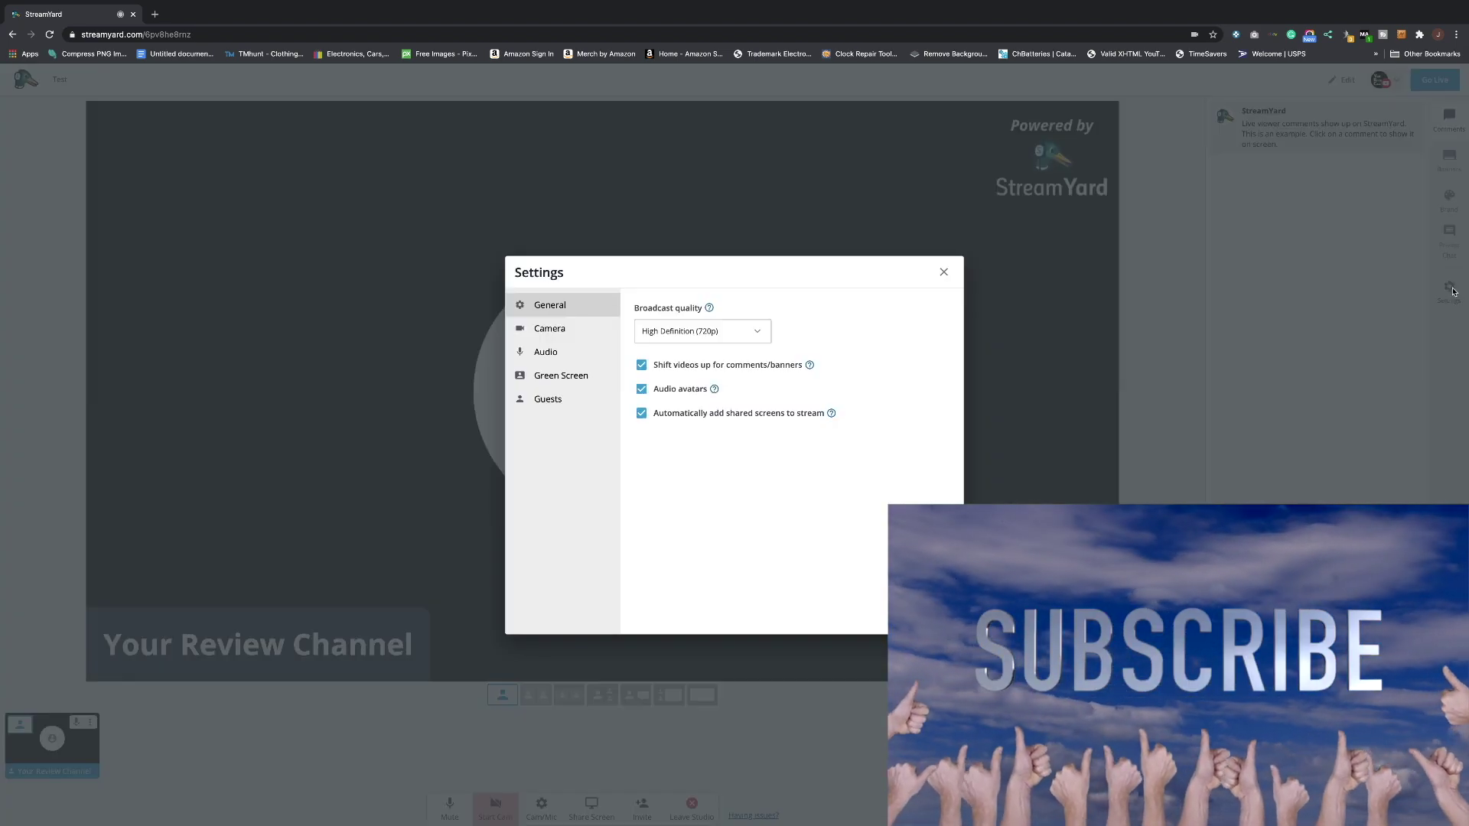
click(944, 272)
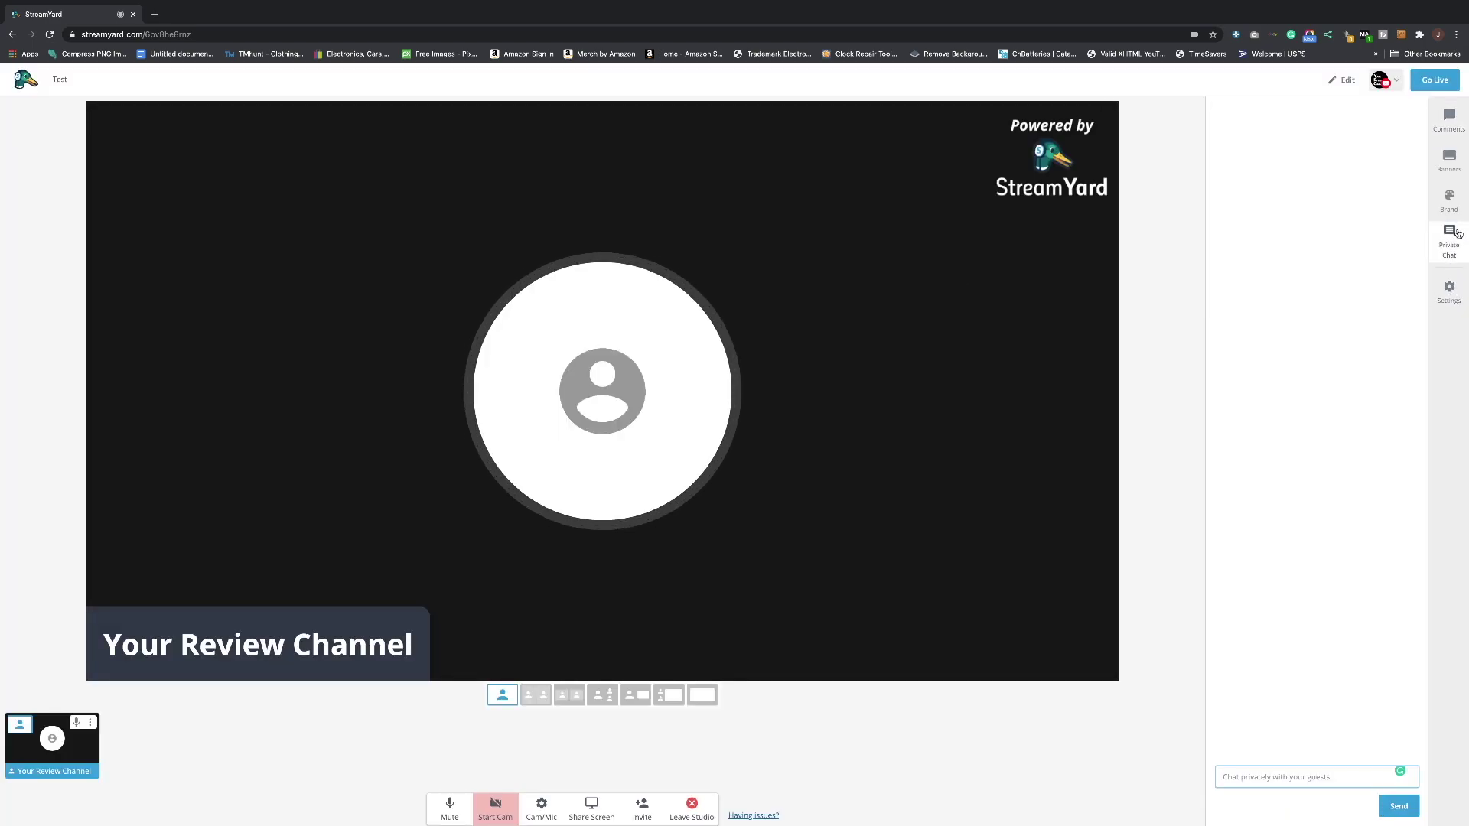
click(1455, 205)
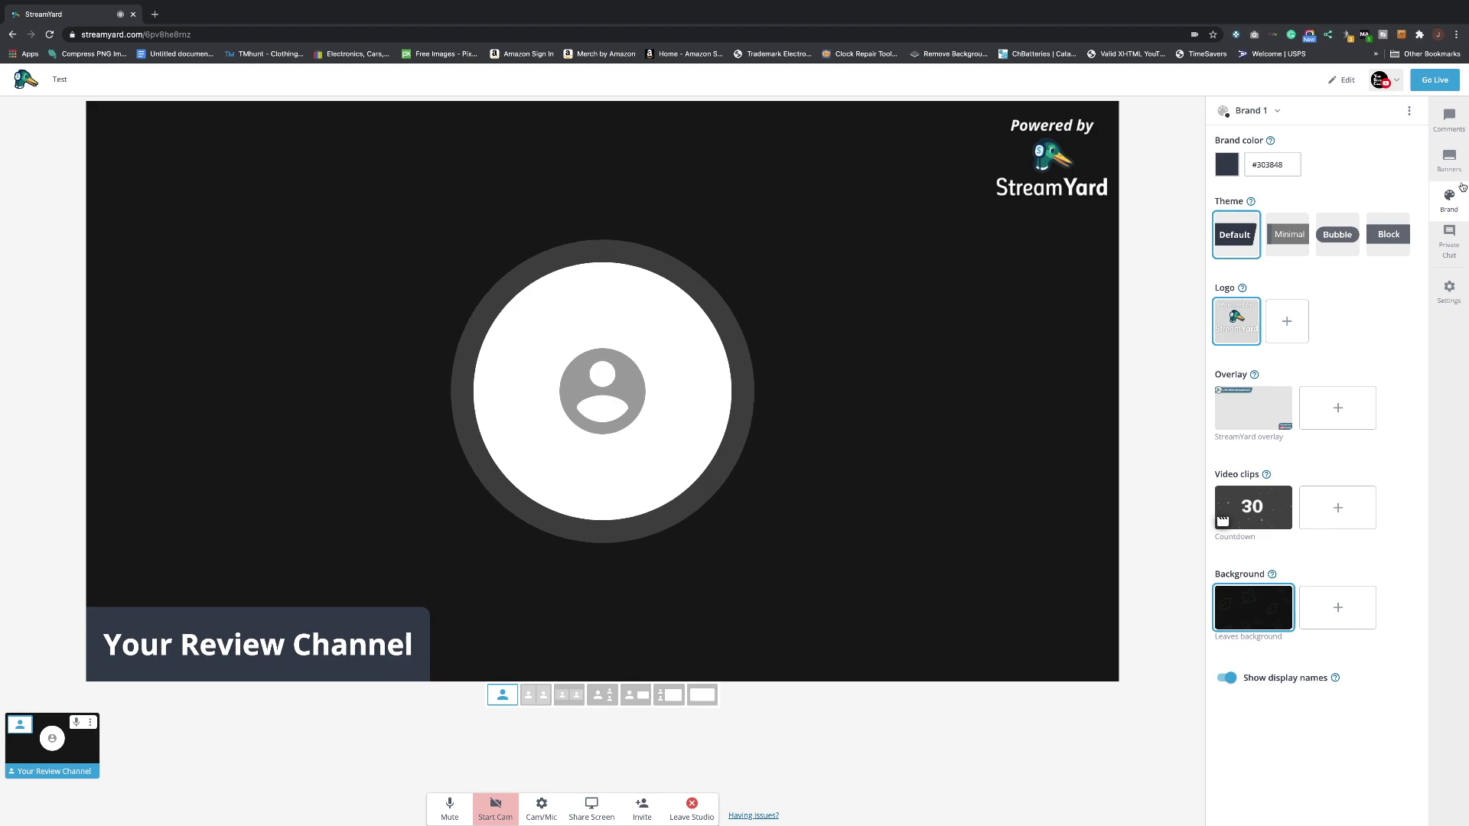
- Show the "Your Review Channel" ticker from the example banners on the stream
click(1457, 166)
click(1261, 242)
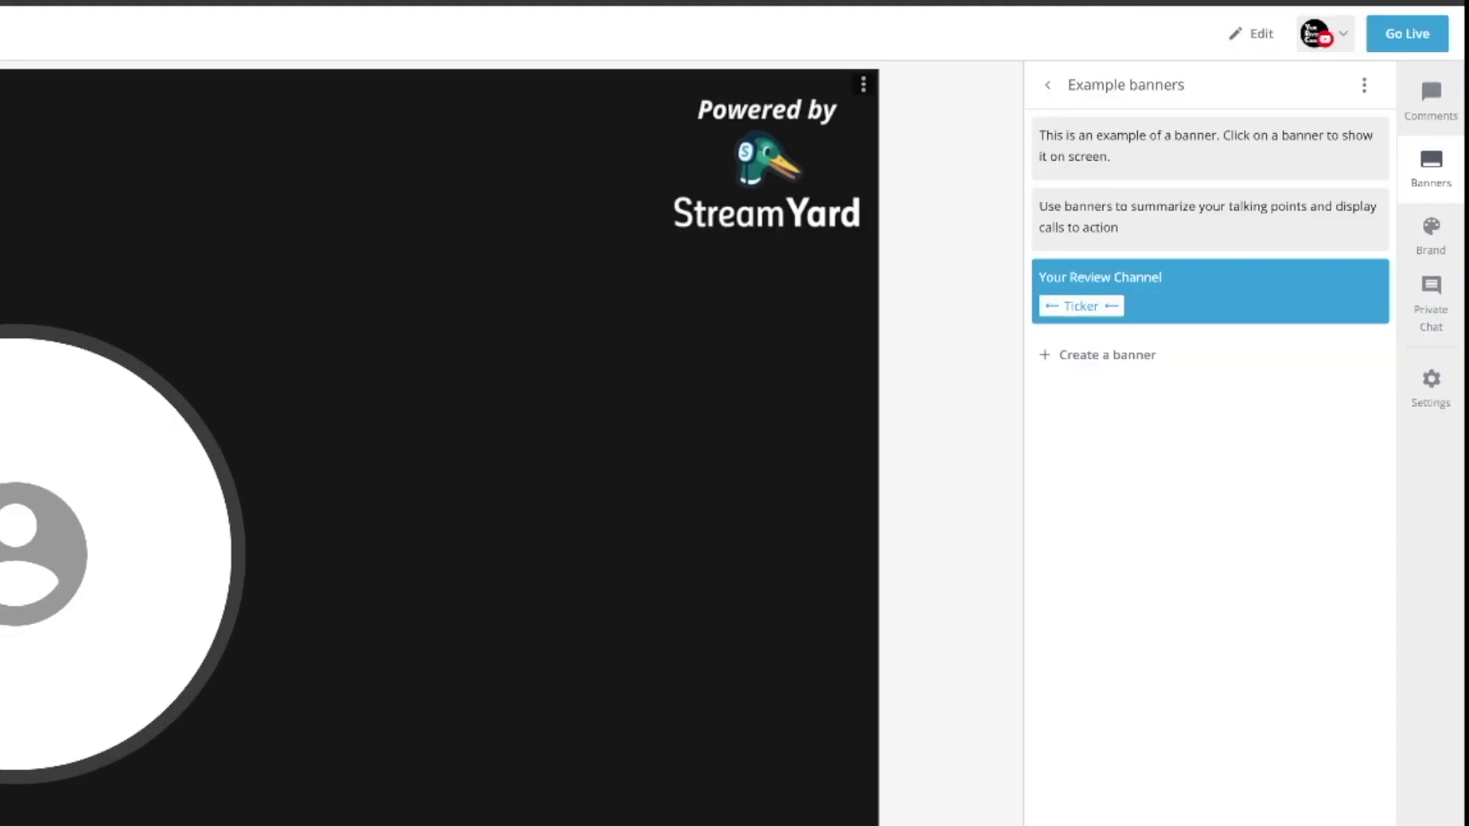
- Preview each of the other two example banners on the stream and hide it again
click(1125, 212)
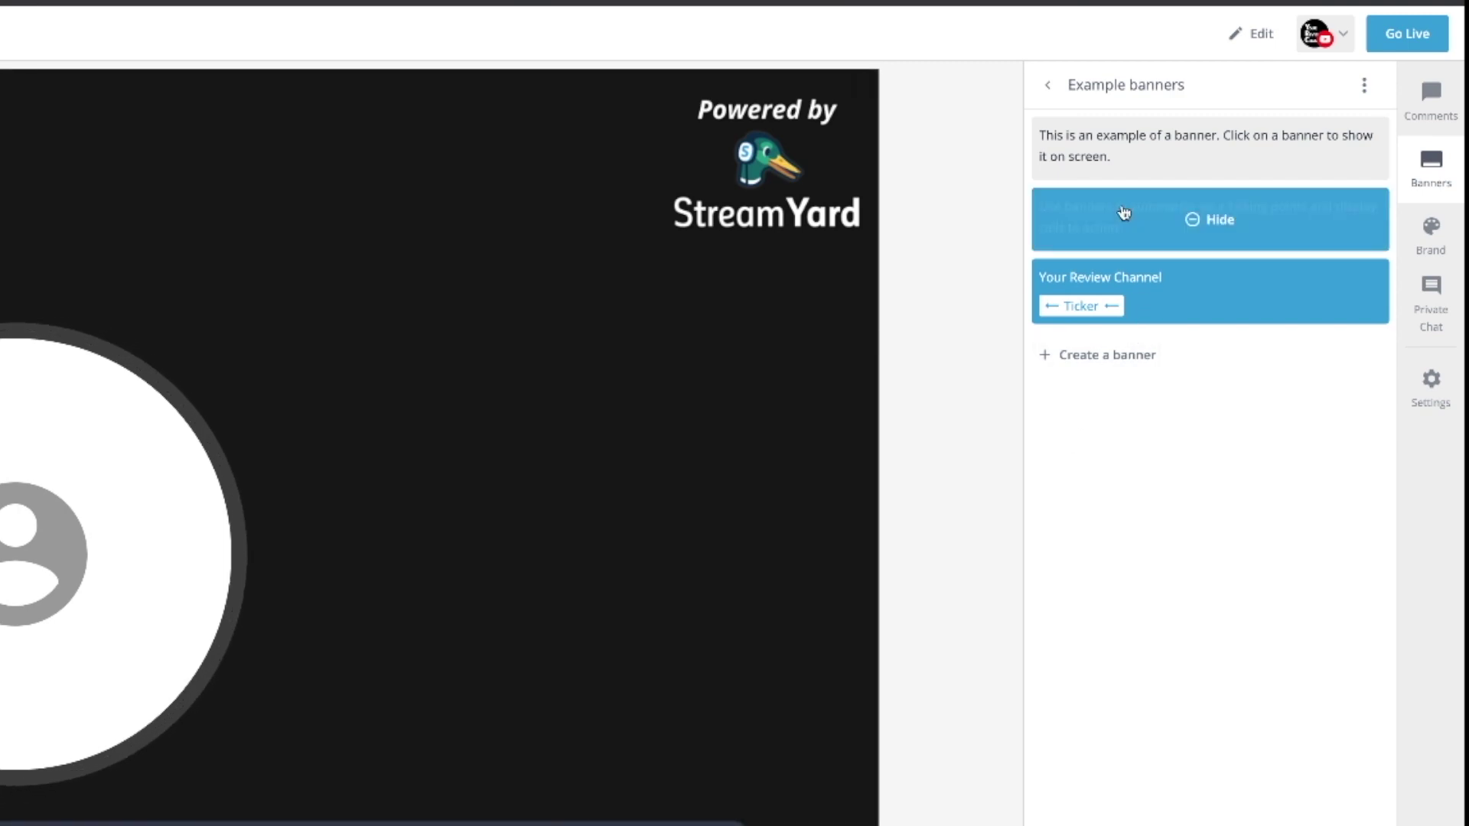
click(1121, 222)
click(1166, 163)
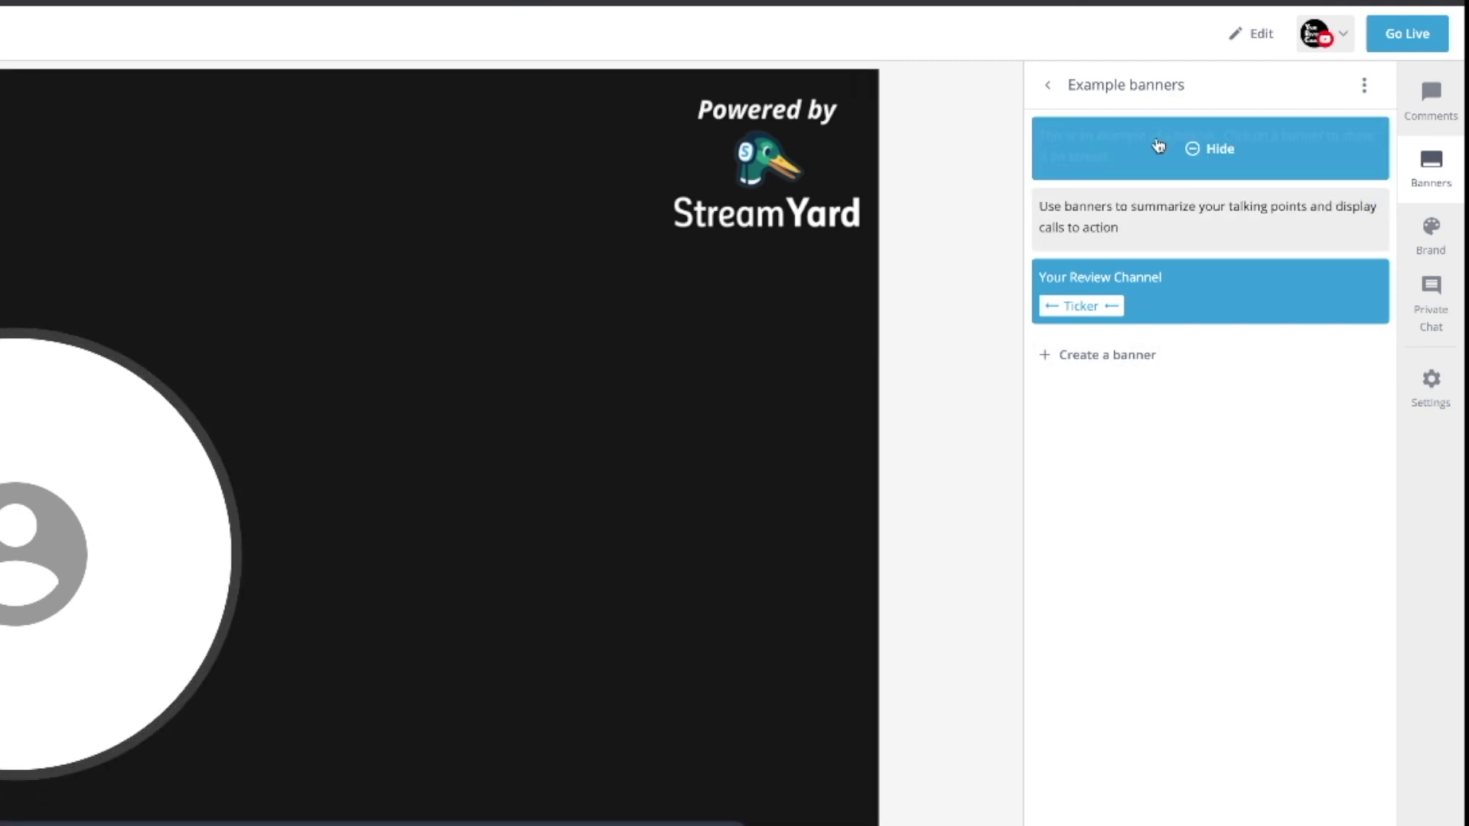
click(1166, 163)
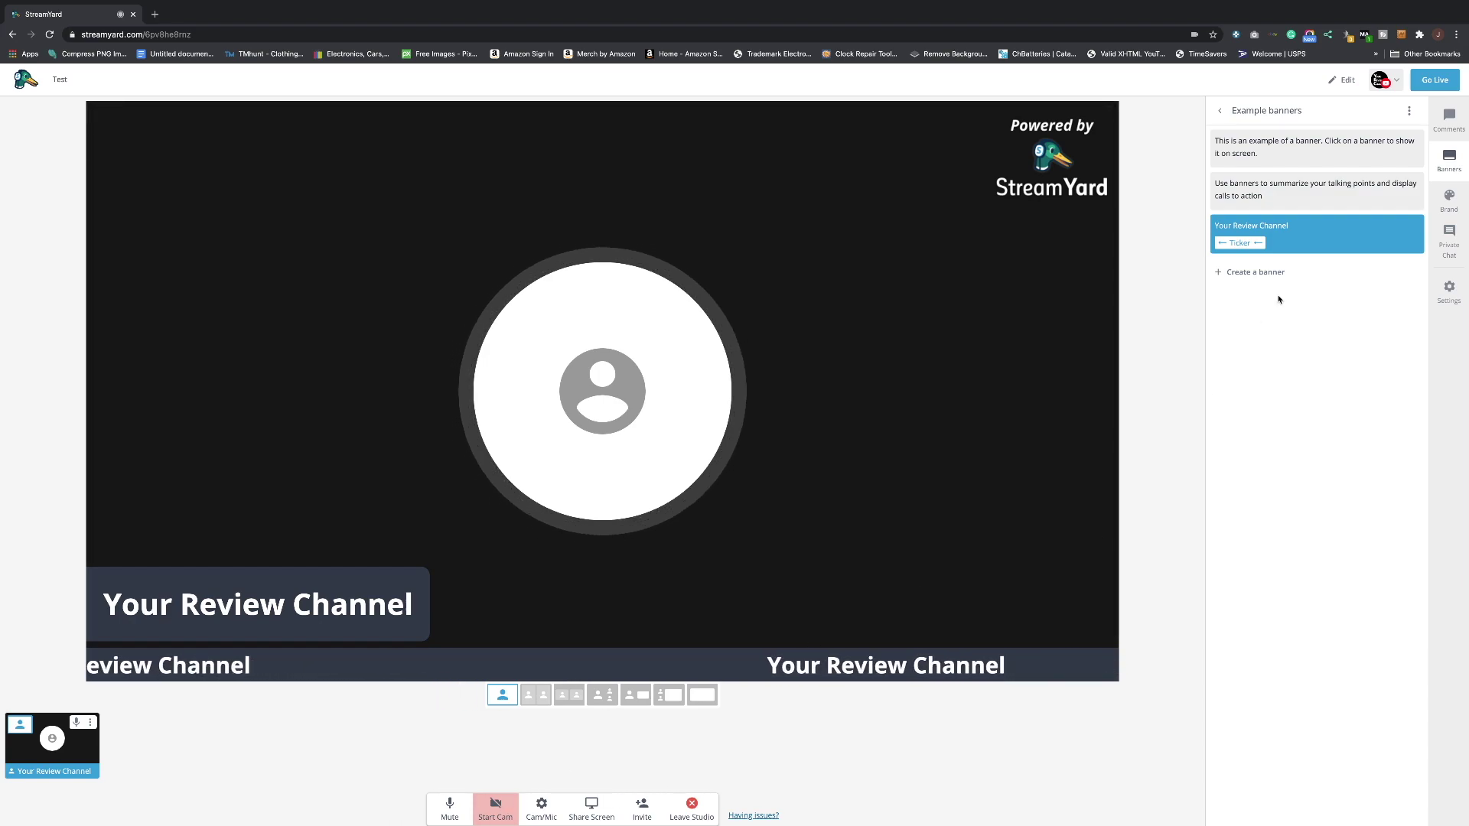
- Go live with the broadcast, view it on YouTube and pause its playback there
click(1436, 82)
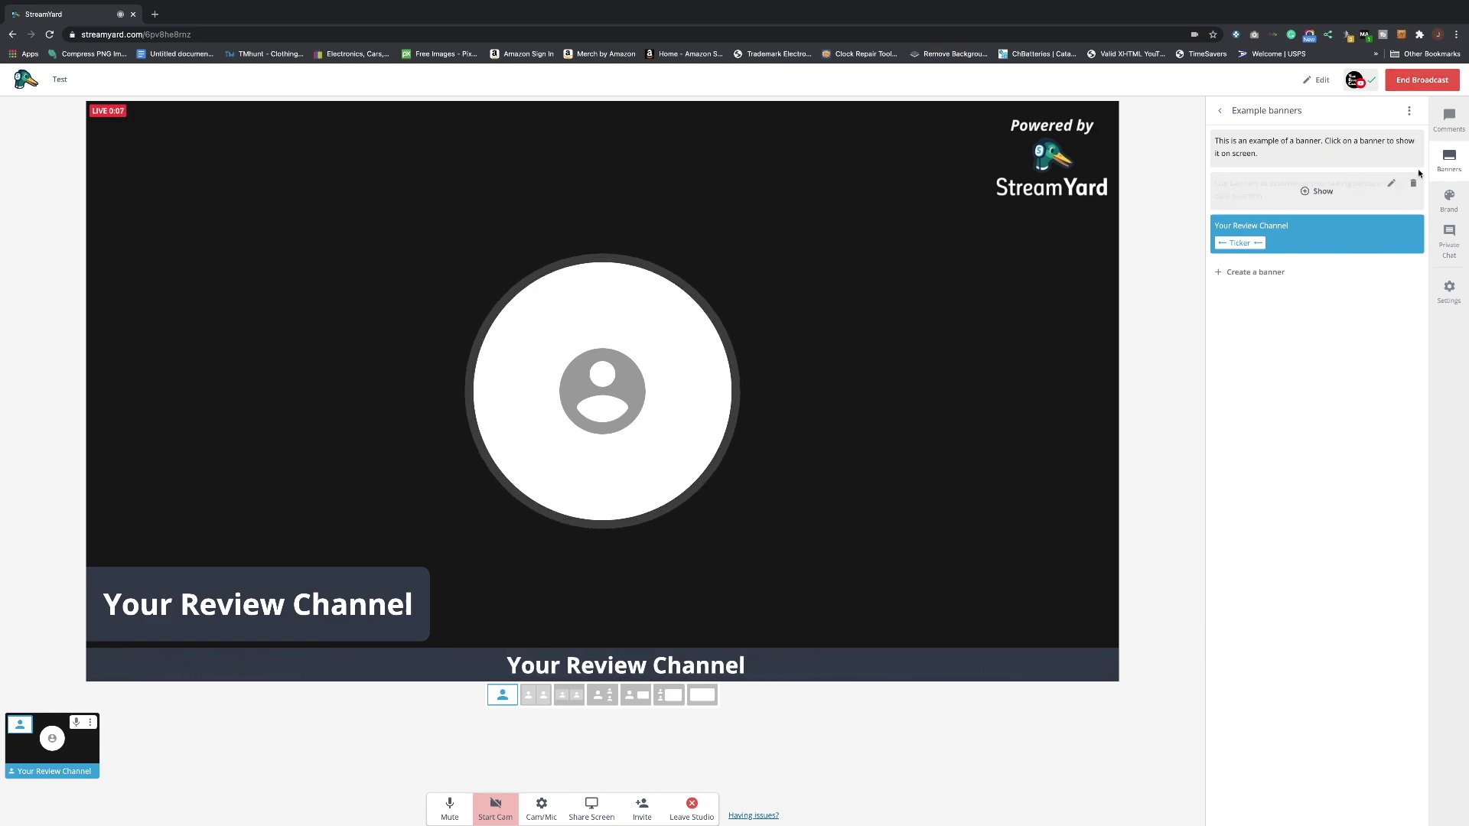
click(1354, 79)
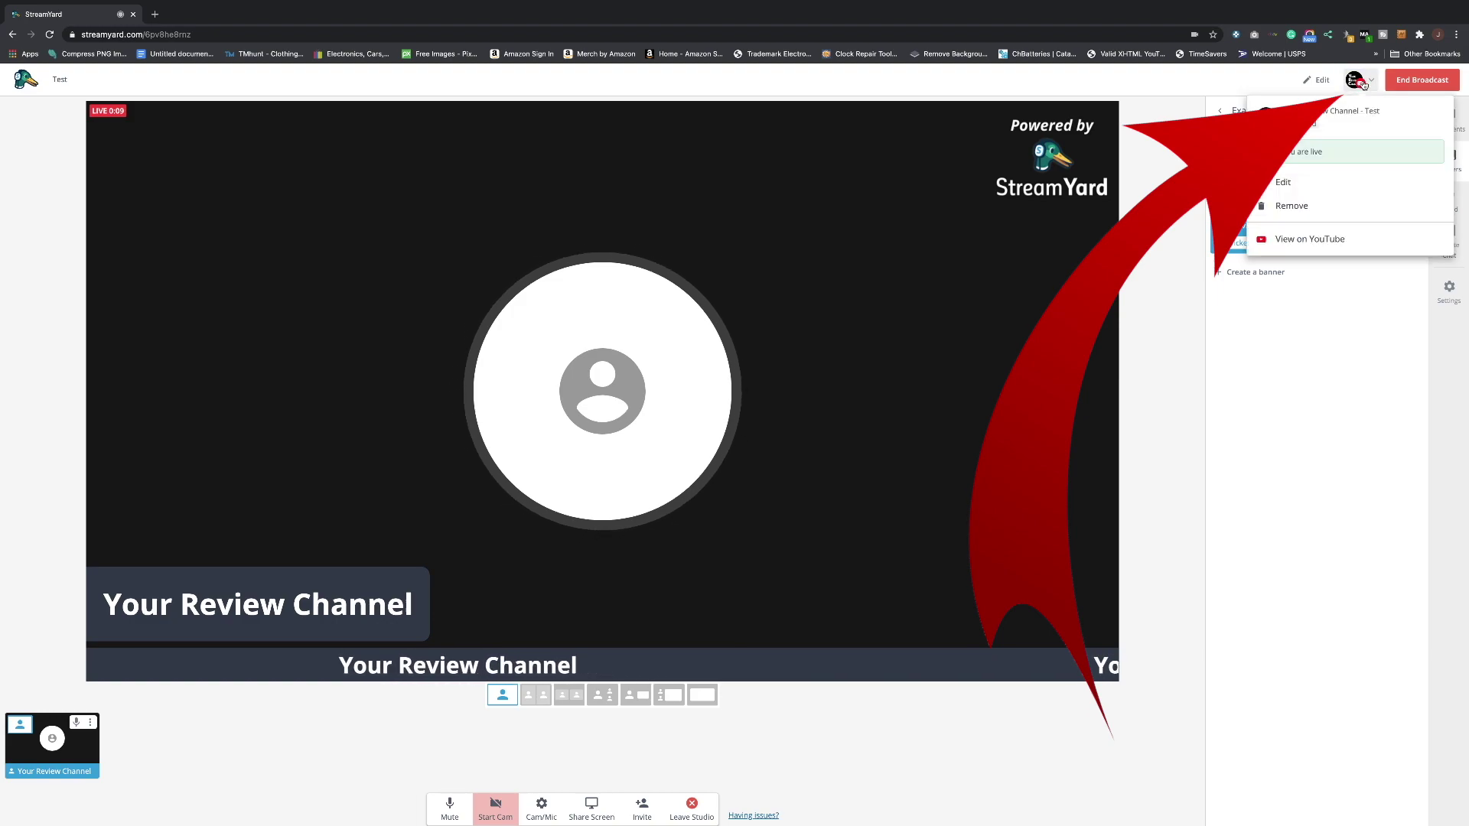
click(1290, 241)
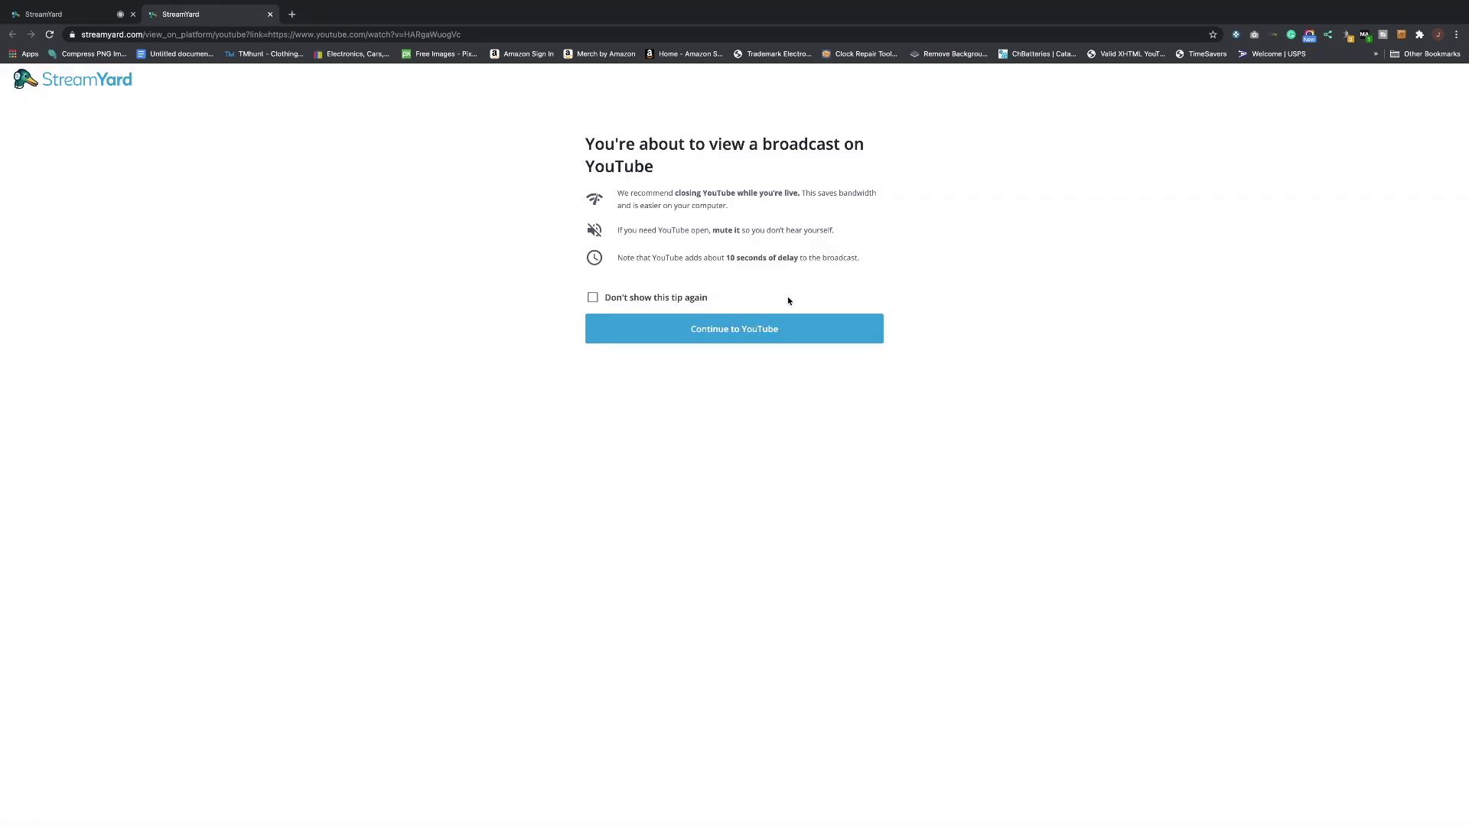
click(778, 333)
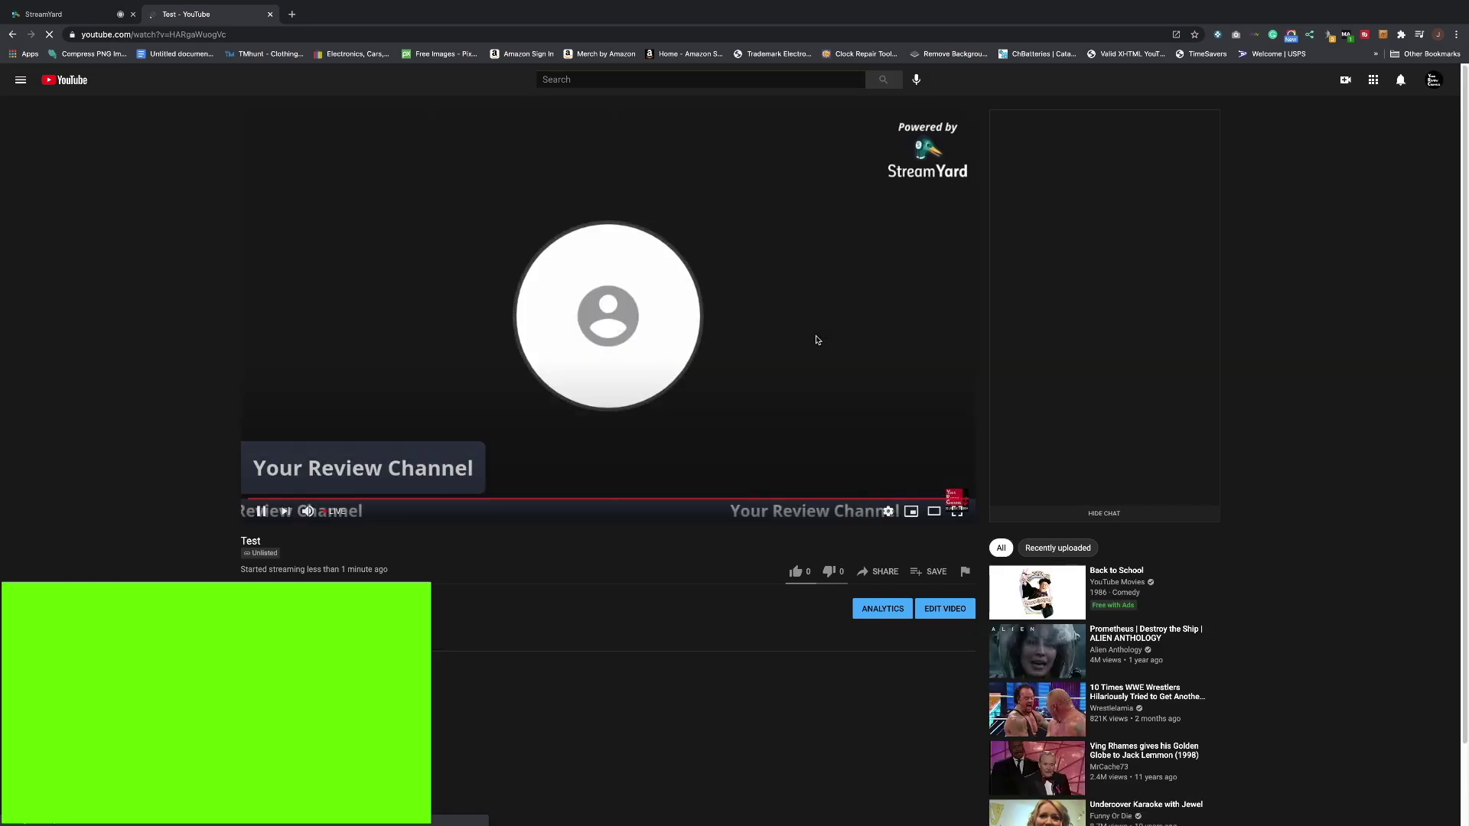
click(257, 516)
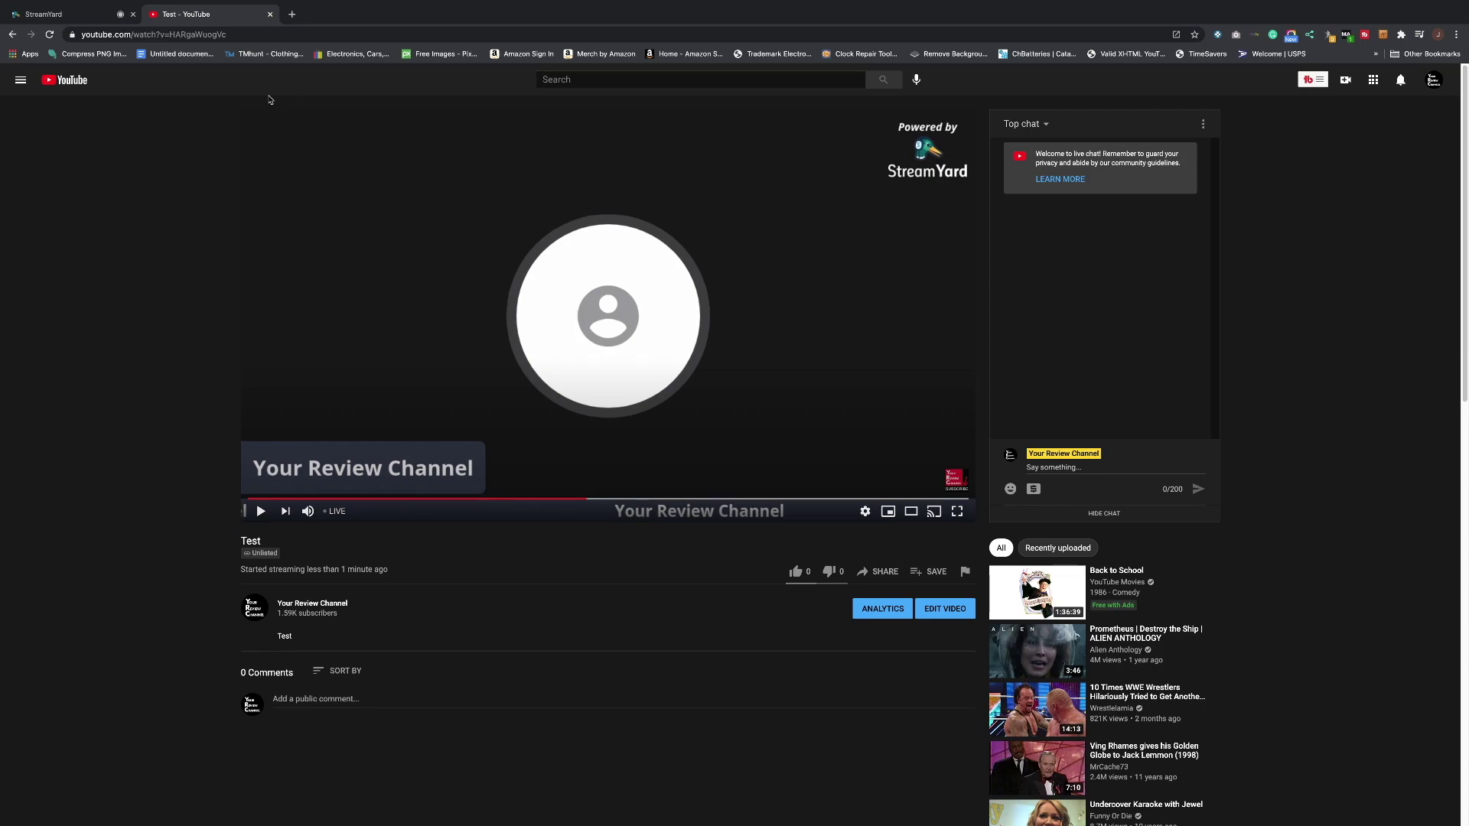
- Return to the StreamYard studio, end the live broadcast and dismiss the feedback request
click(80, 19)
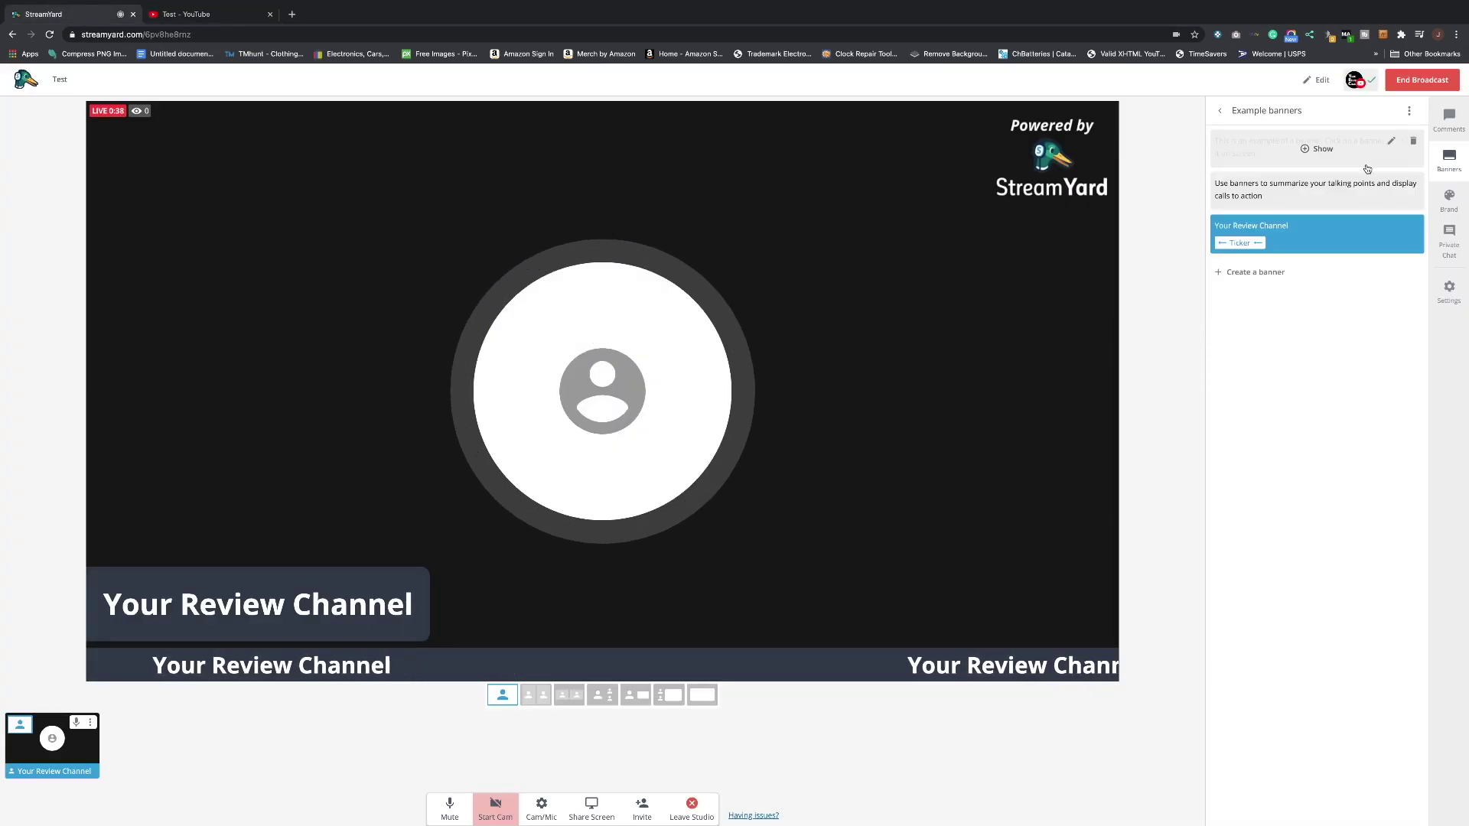
click(1423, 79)
click(1400, 144)
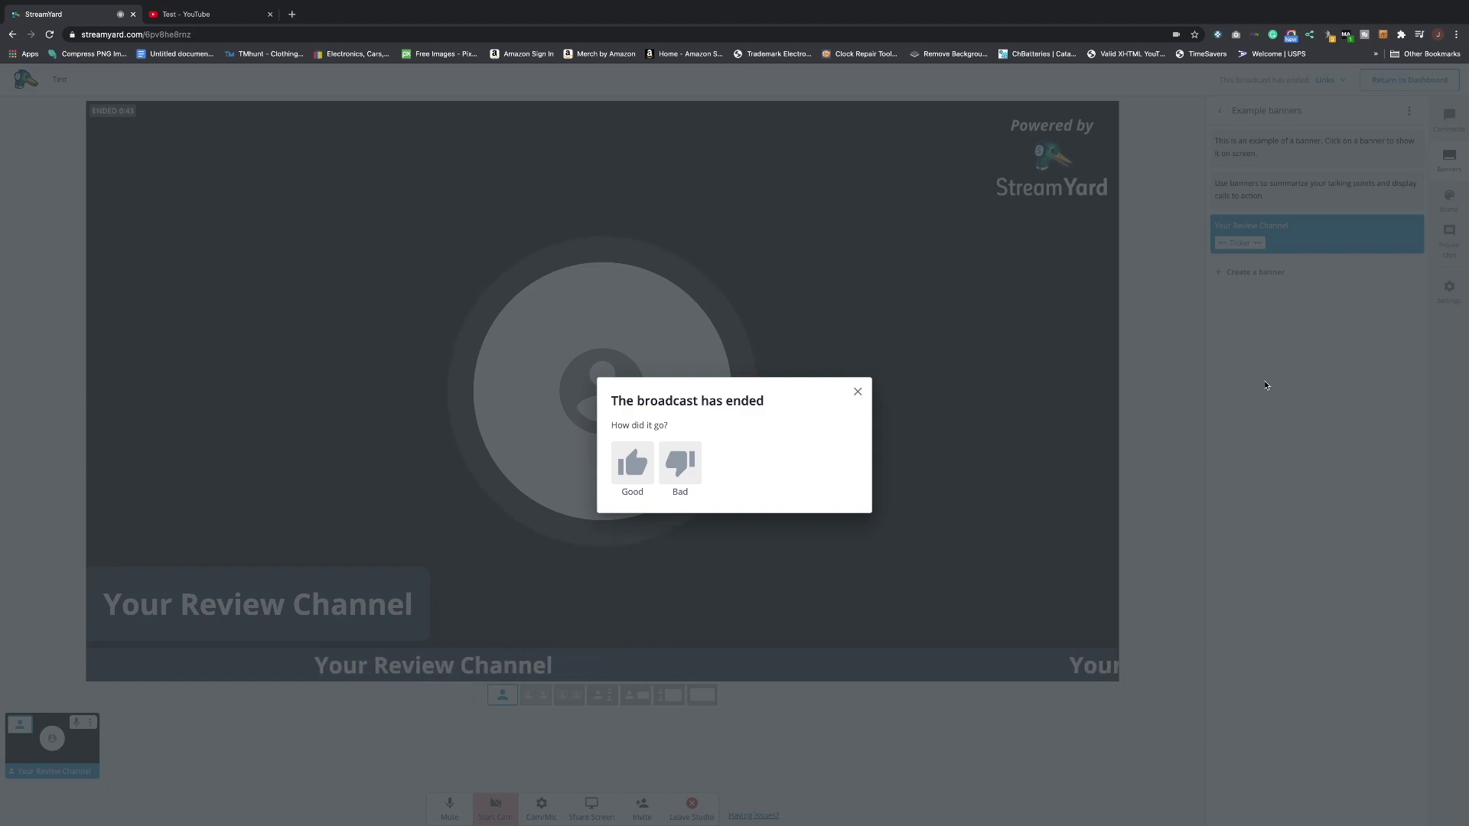
click(857, 392)
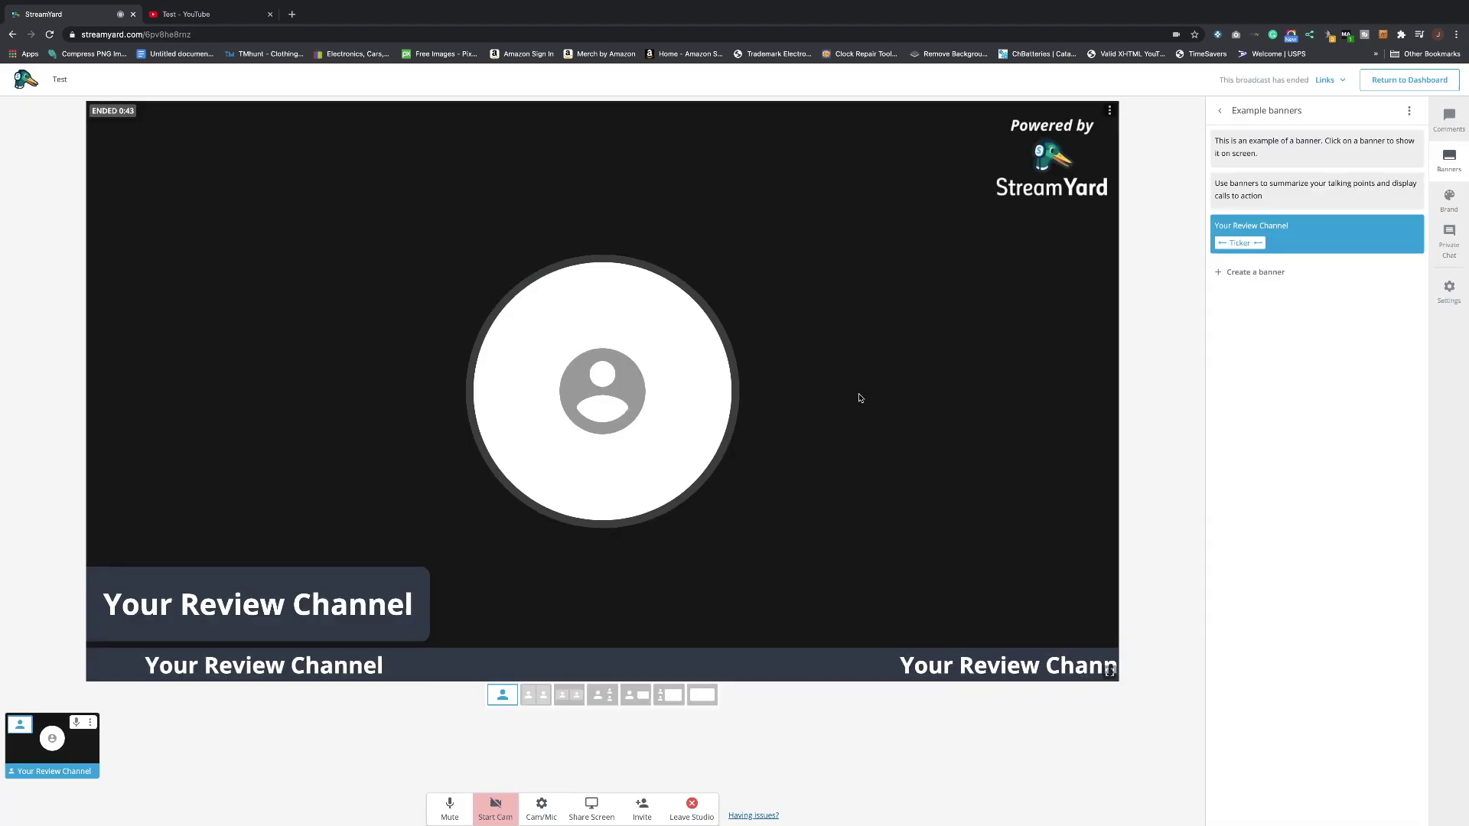